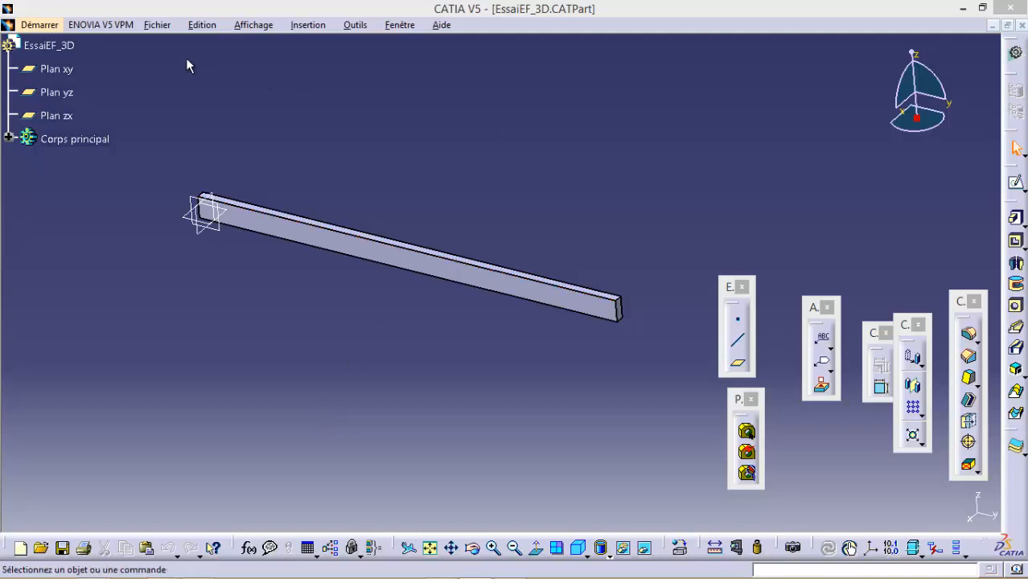
# Step: Close the open part document and create a new part named Essai_1D_poutre
pyautogui.click(157, 25)
pyautogui.click(193, 97)
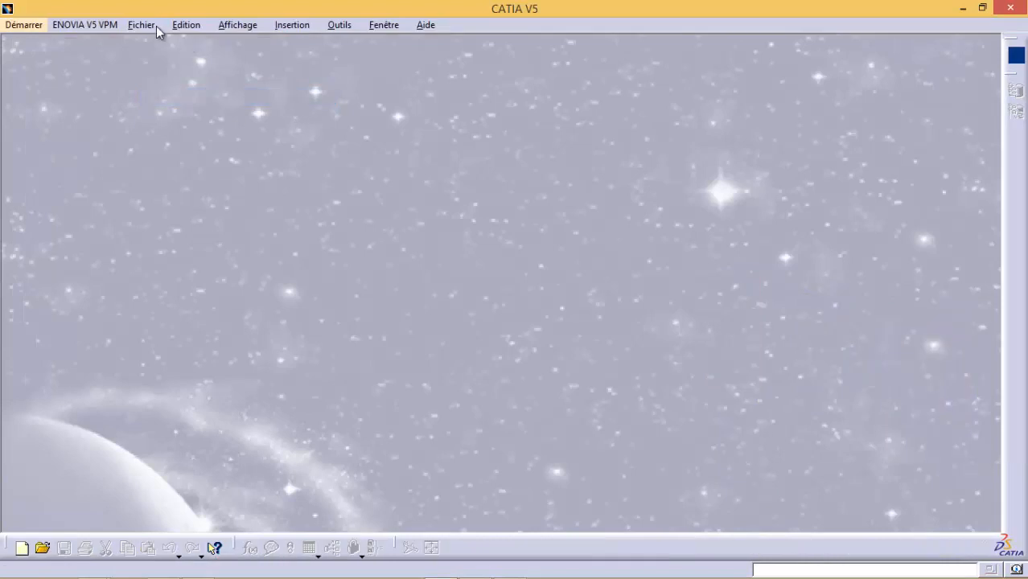
pyautogui.click(142, 25)
pyautogui.click(156, 38)
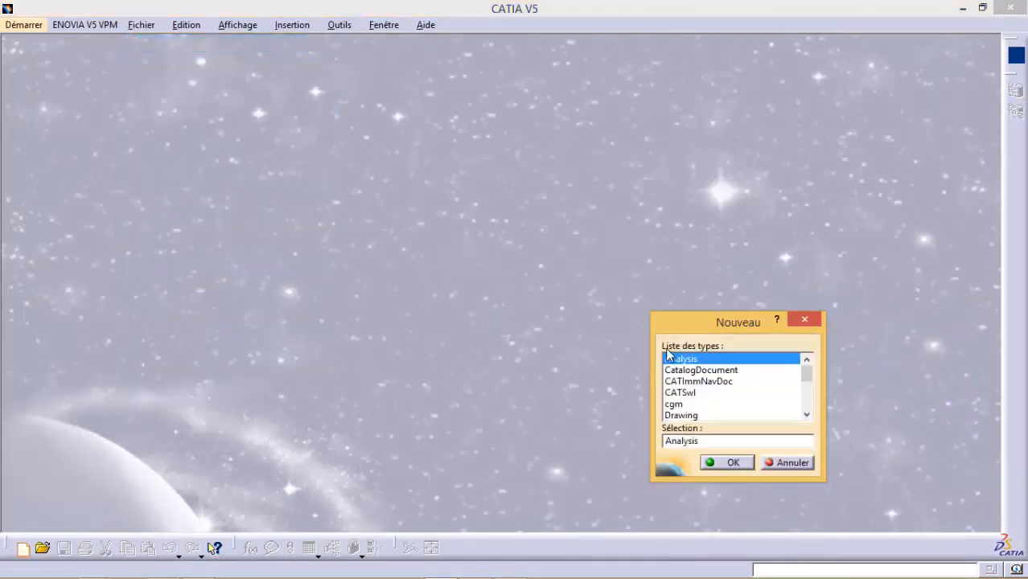
pyautogui.write('p')
pyautogui.press('Return')
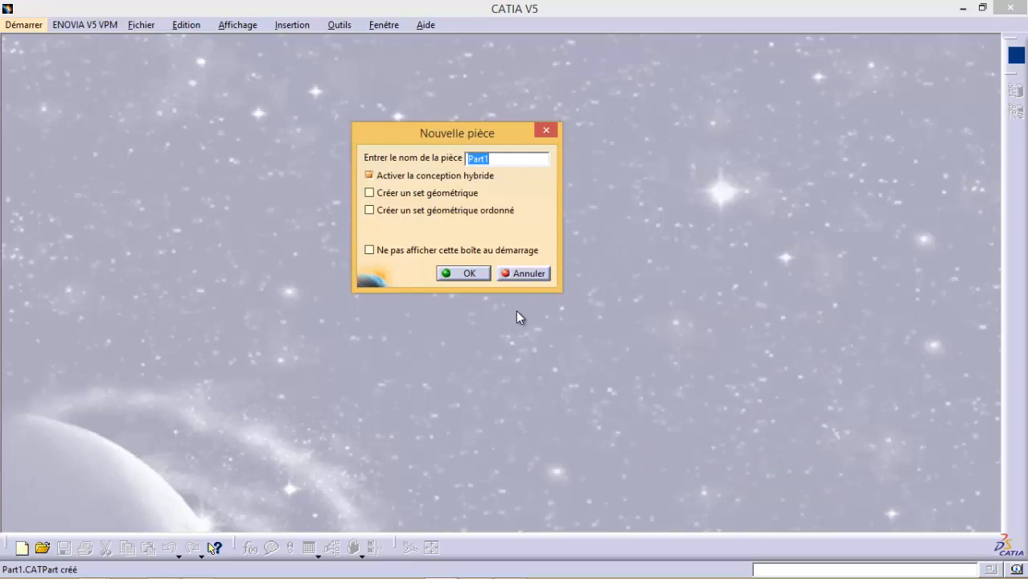
pyautogui.write('Essai_1D_poutre')
pyautogui.click(463, 274)
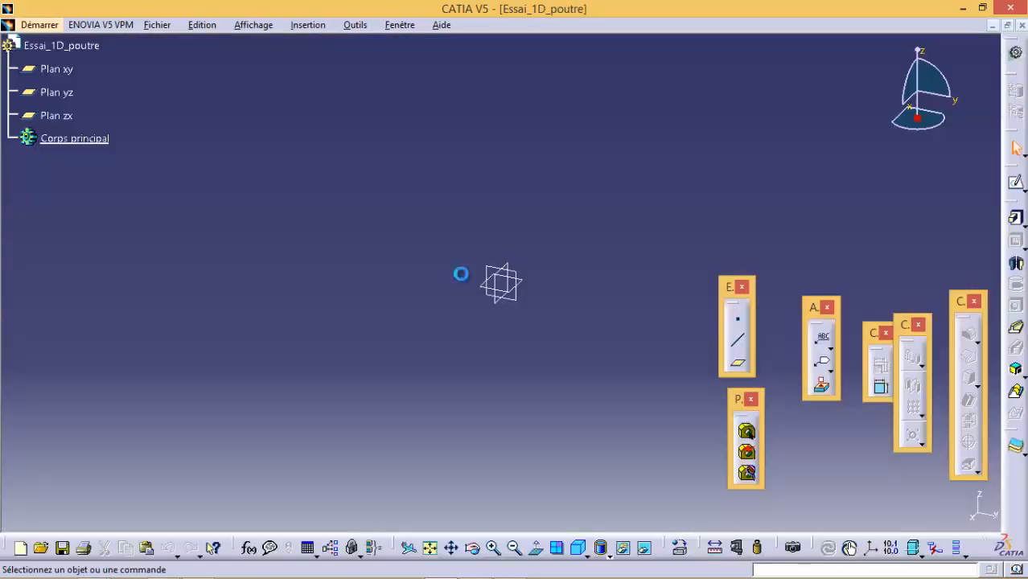
# Step: Switch to the Generative Shape Design workbench and create a coordinate point at the origin (0, 0, 0 mm)
pyautogui.click(40, 25)
pyautogui.moveTo(55, 80)
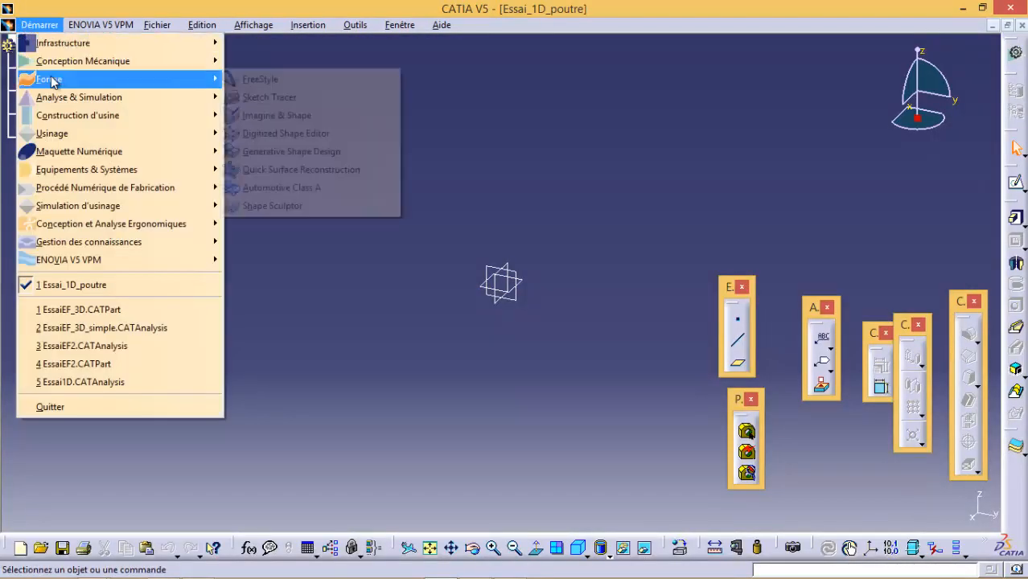
pyautogui.click(287, 153)
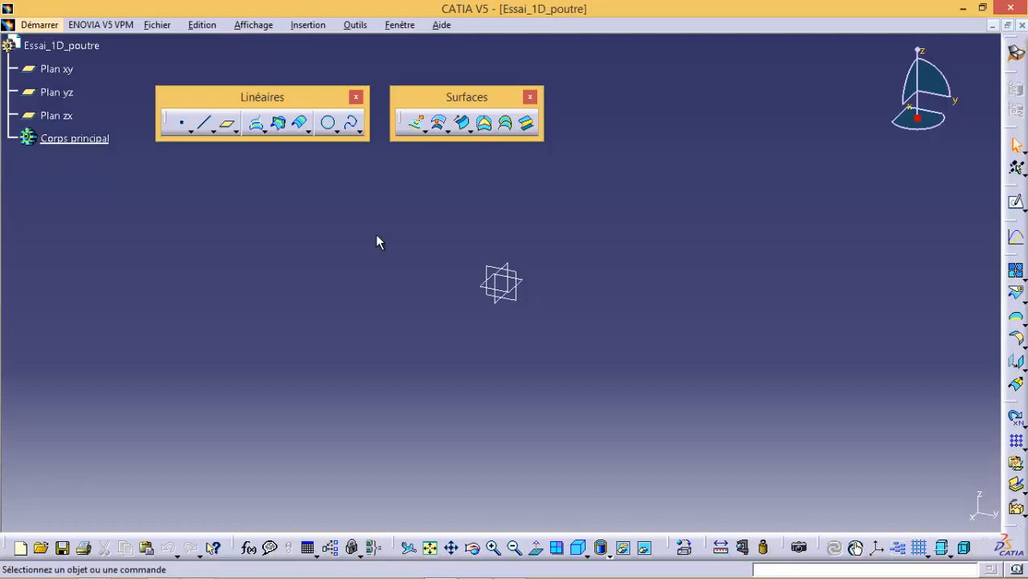
pyautogui.click(182, 122)
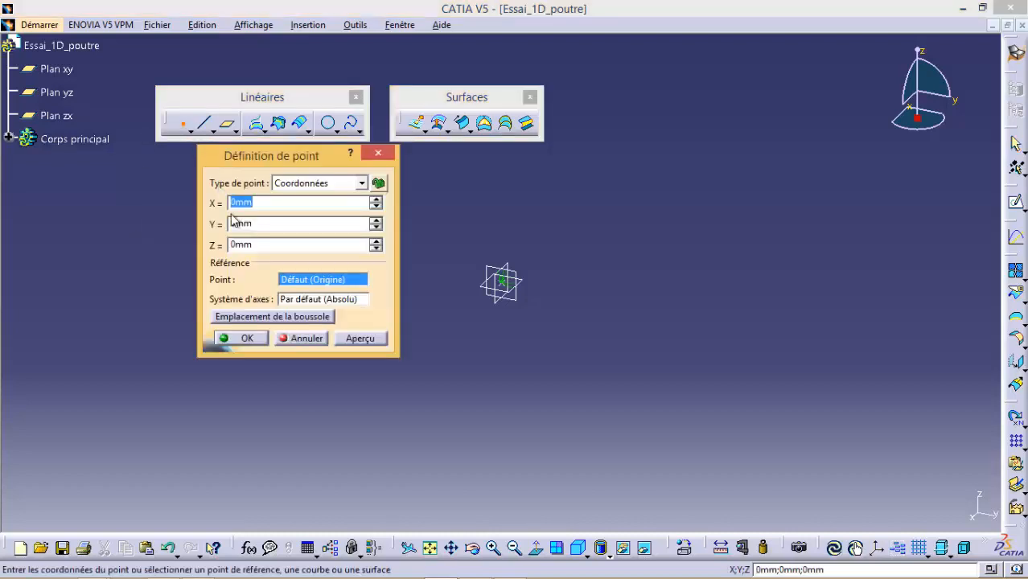
pyautogui.click(236, 336)
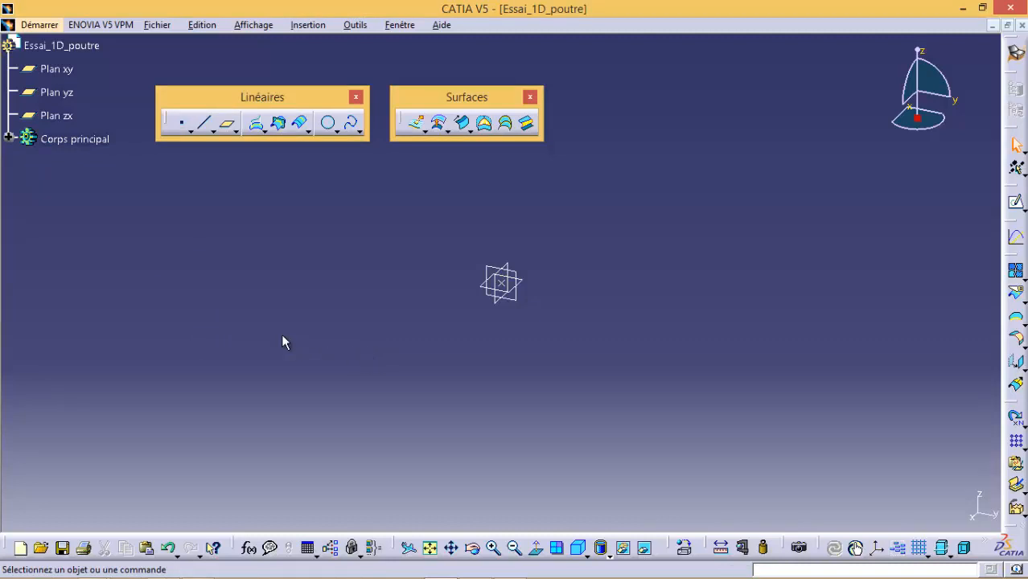
# Step: Create a Point-Direction line from the origin point, using Plan yz as direction, with start 0 mm and end 100 mm
pyautogui.click(206, 125)
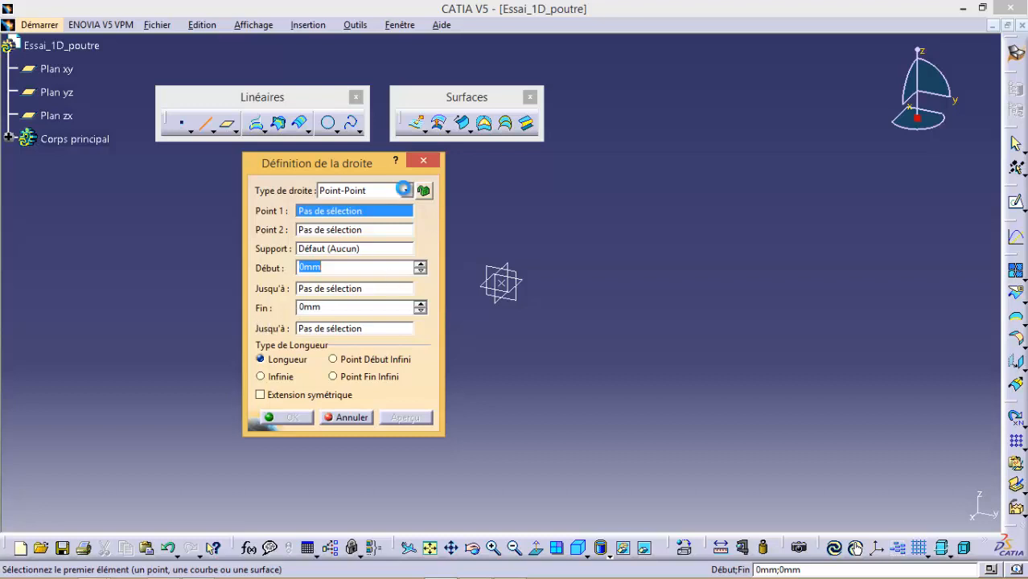
pyautogui.click(407, 191)
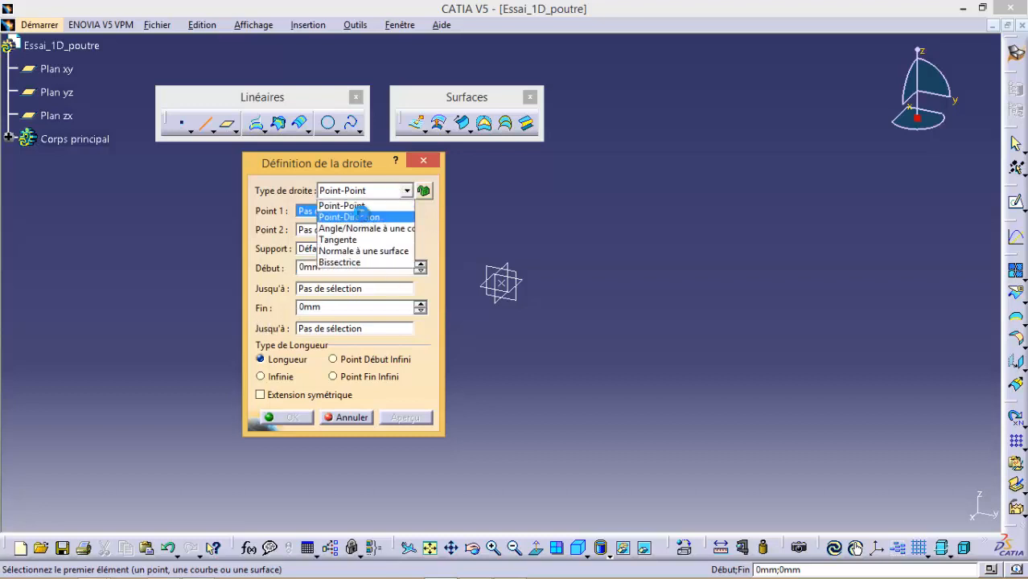
pyautogui.click(360, 214)
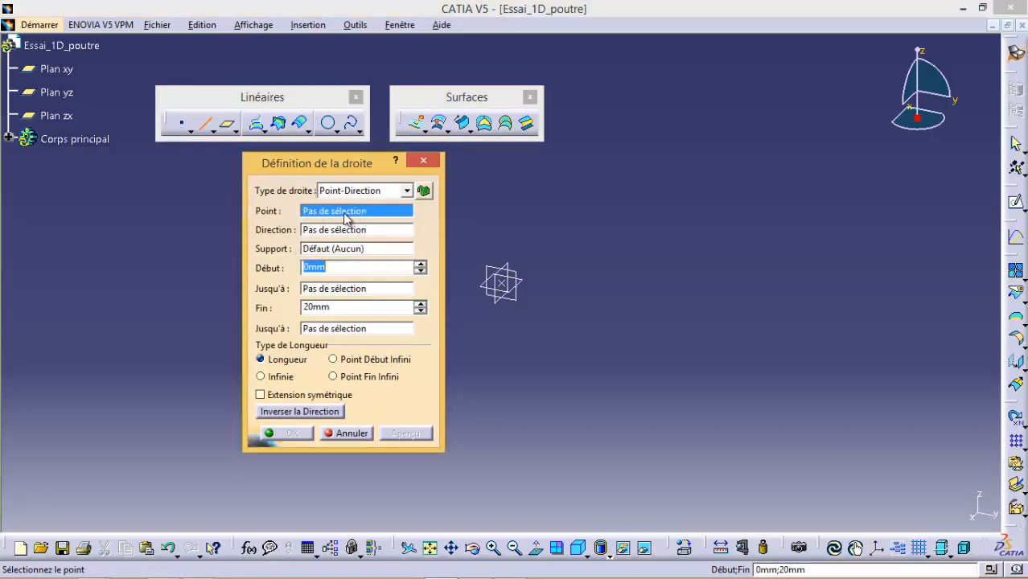
pyautogui.click(511, 292)
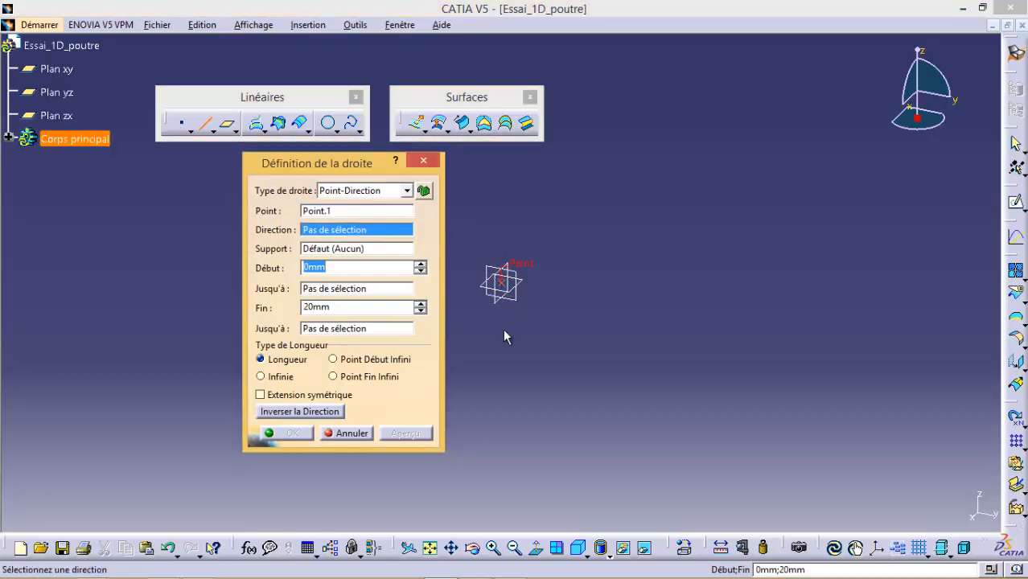
pyautogui.click(315, 228)
pyautogui.click(514, 298)
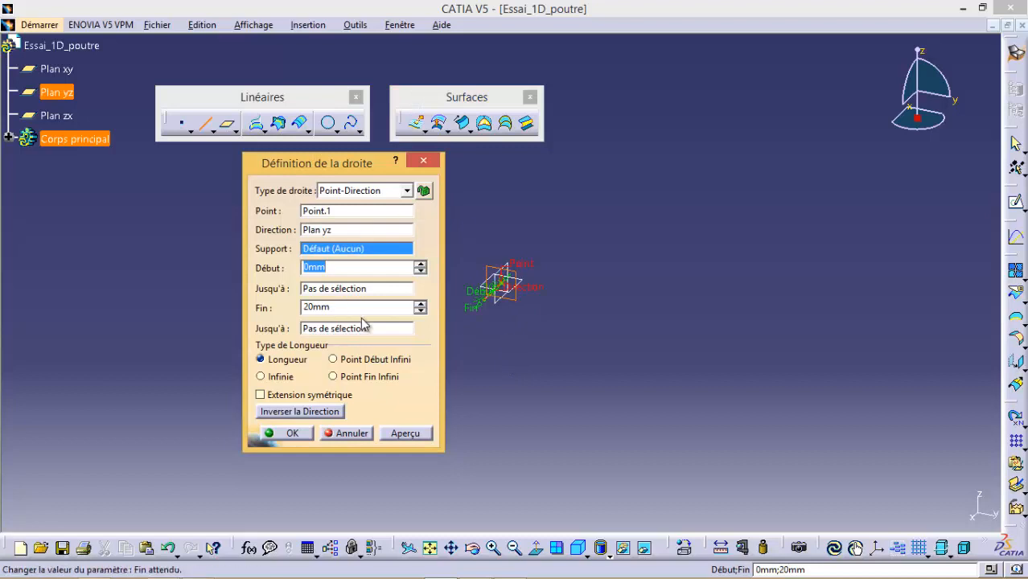
pyautogui.moveTo(331, 307); pyautogui.dragTo(281, 307)
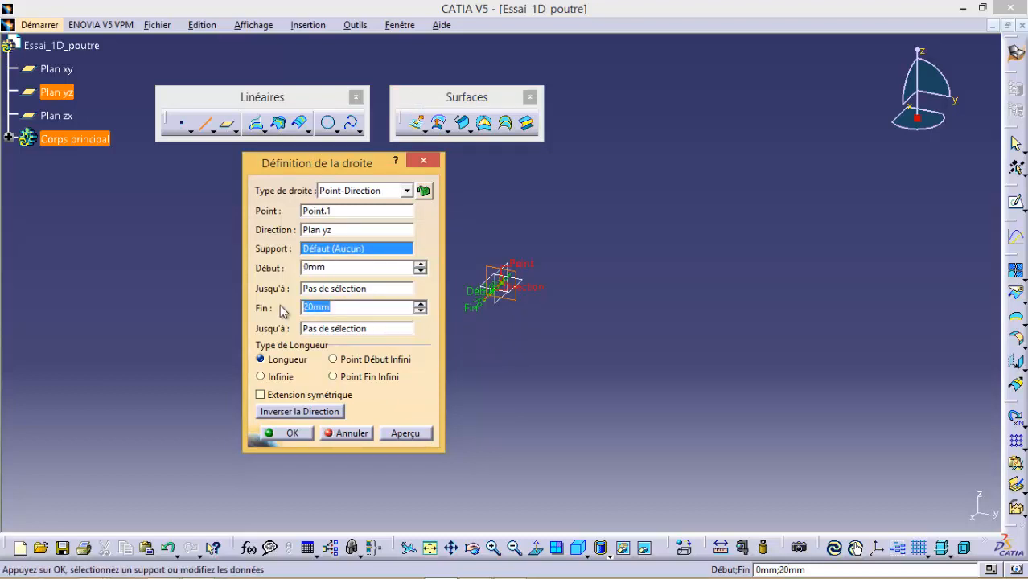
pyautogui.write('100')
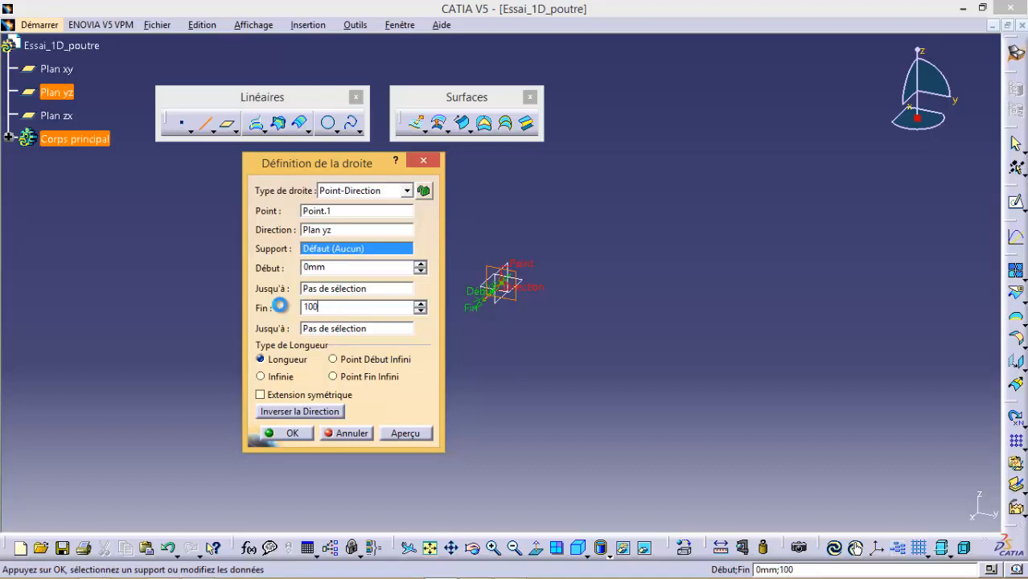
pyautogui.press('Return')
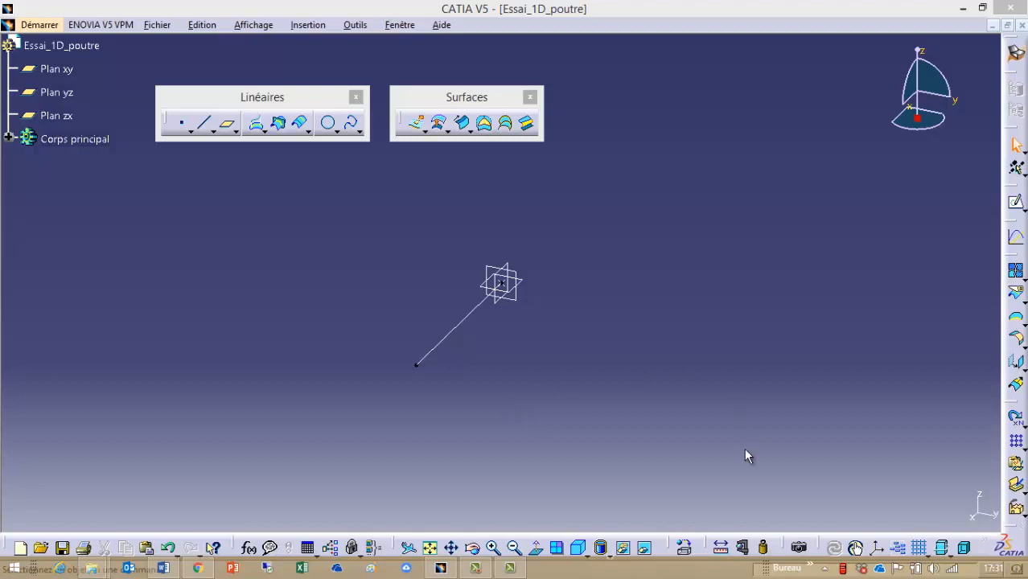
# Step: Apply the metal material Acier to the main body, Corps principal
pyautogui.click(684, 548)
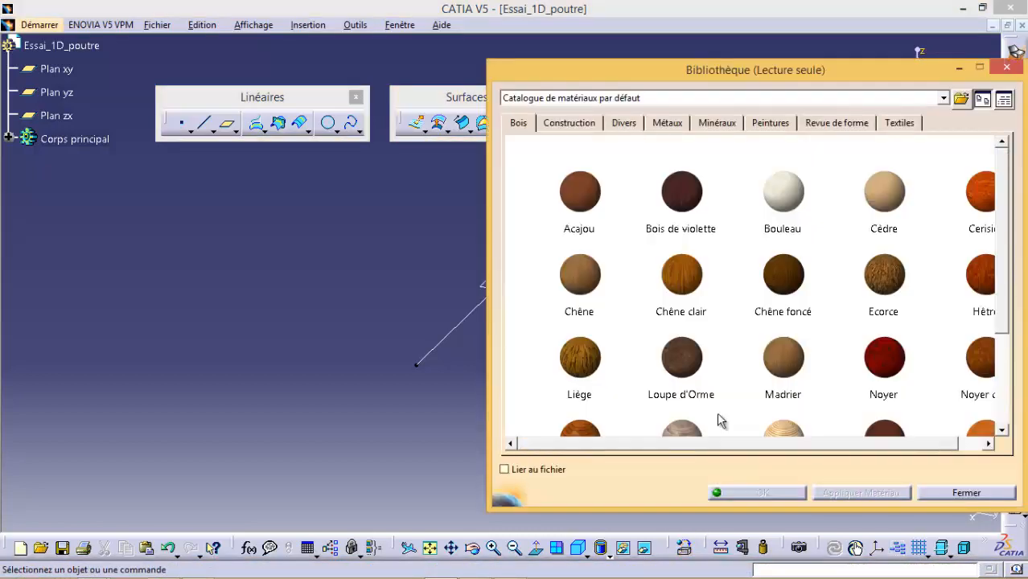
pyautogui.click(675, 125)
pyautogui.click(572, 193)
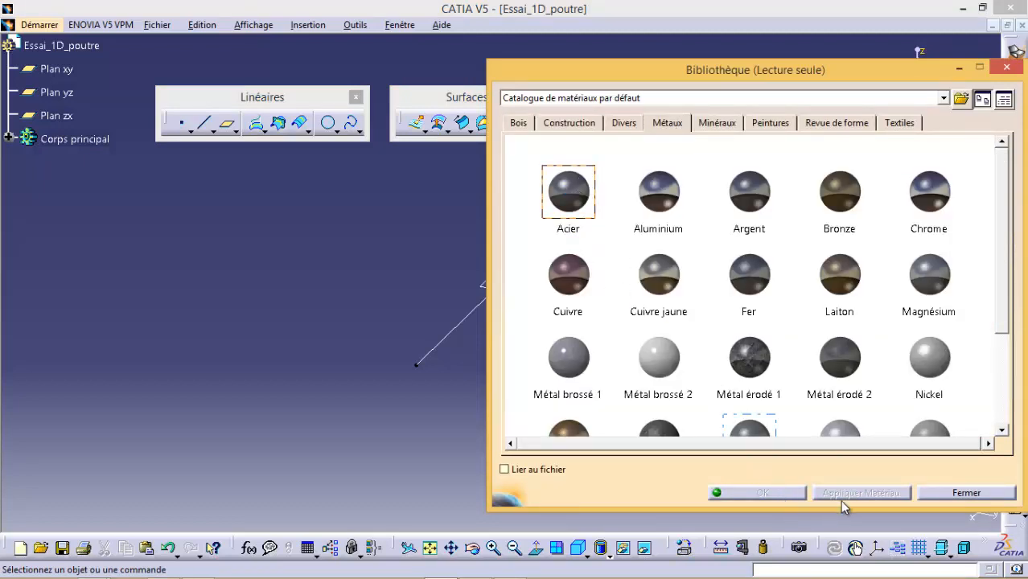
pyautogui.click(28, 139)
pyautogui.click(9, 139)
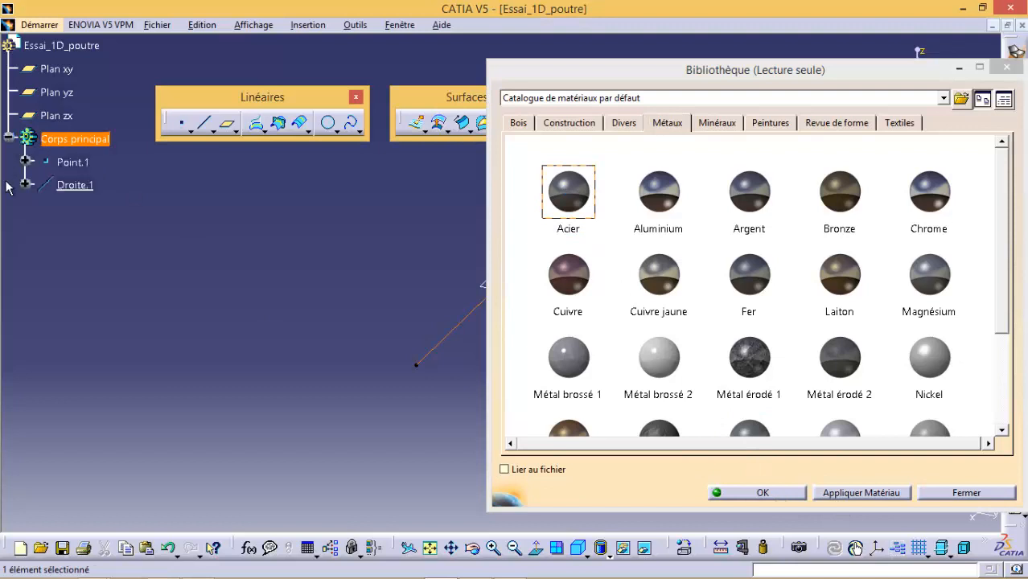
pyautogui.click(860, 492)
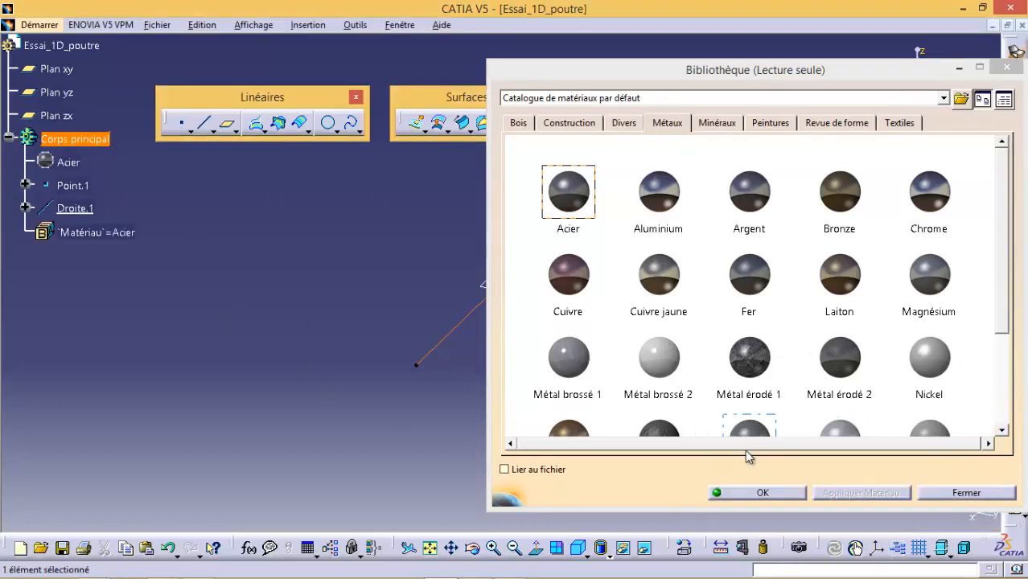
pyautogui.click(752, 492)
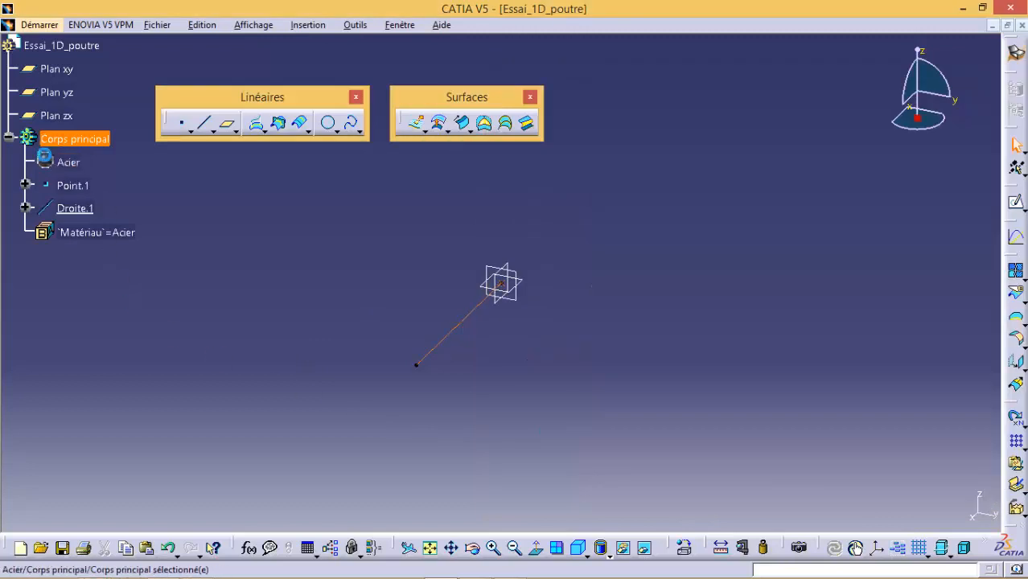
# Step: Set the Acier material's Young's modulus to 210000 MPa and its Poisson's ratio to 0,3 in the analysis properties
pyautogui.doubleClick(65, 161)
pyautogui.click(511, 99)
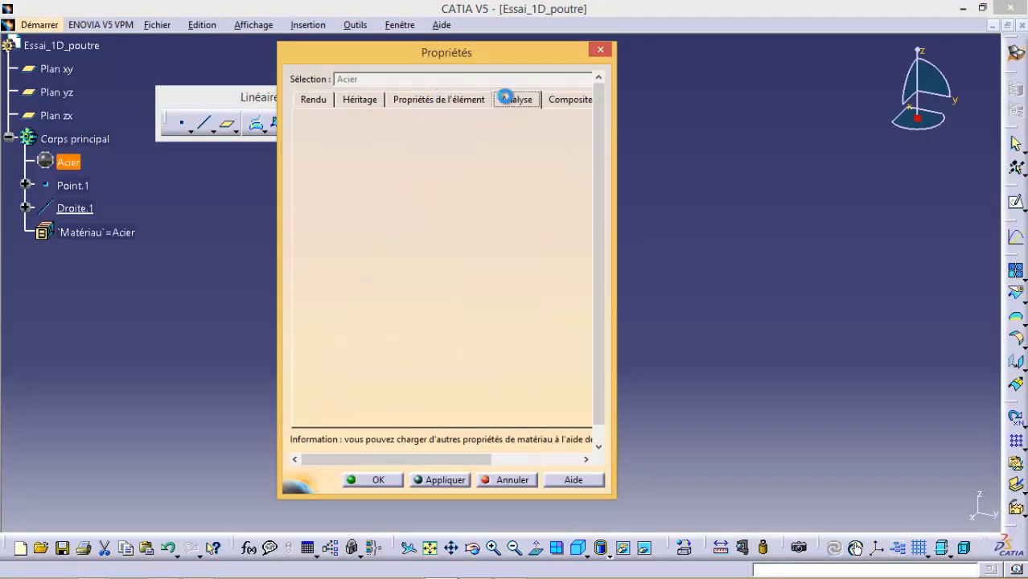
pyautogui.click(378, 153)
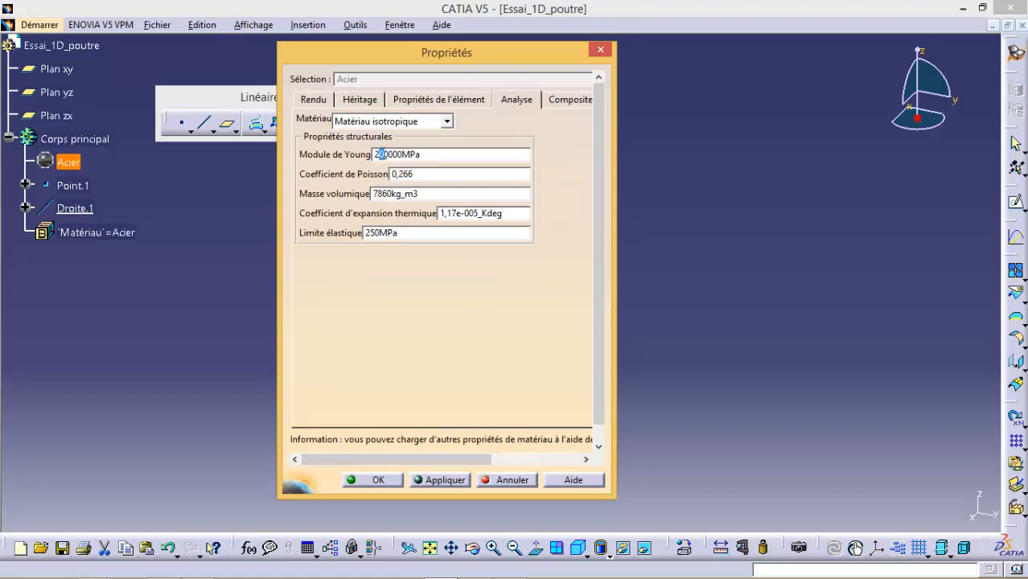
pyautogui.write('1')
pyautogui.moveTo(426, 173); pyautogui.dragTo(397, 174)
pyautogui.write('3')
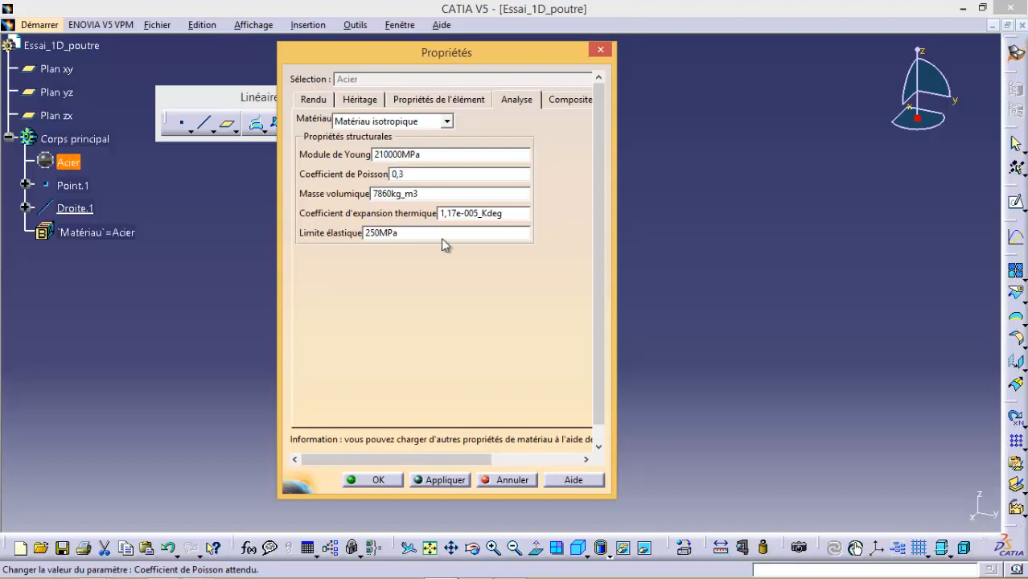
pyautogui.click(453, 480)
pyautogui.click(371, 480)
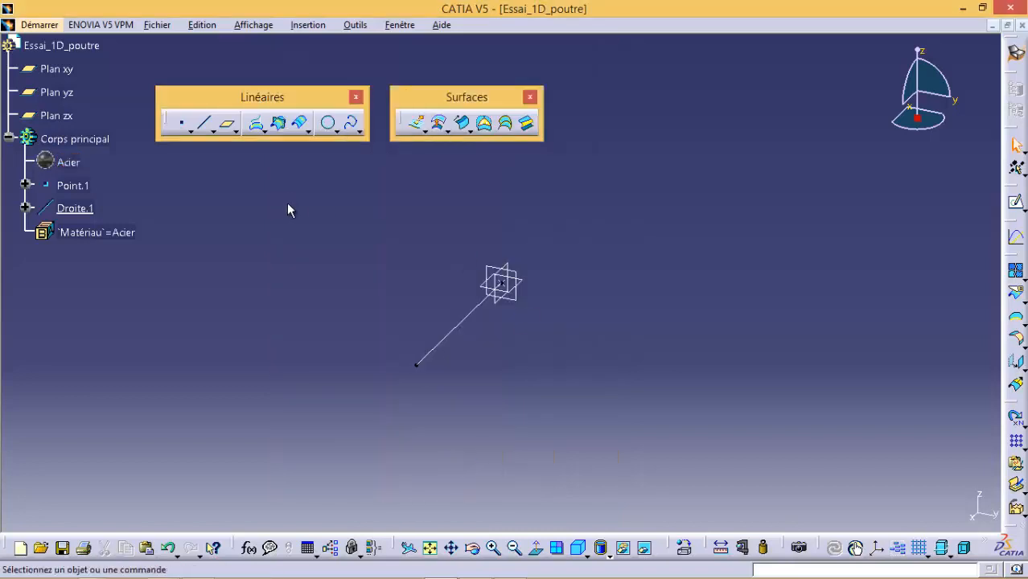
# Step: Switch to the Advanced Meshing Tools workbench and create a static analysis case (Analyse statique)
pyautogui.click(37, 25)
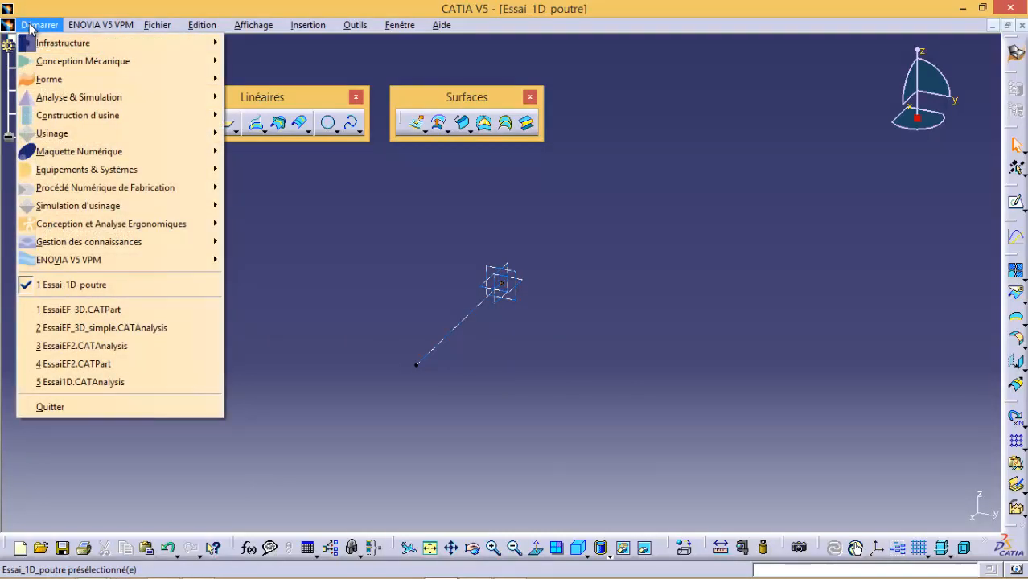
pyautogui.moveTo(38, 62)
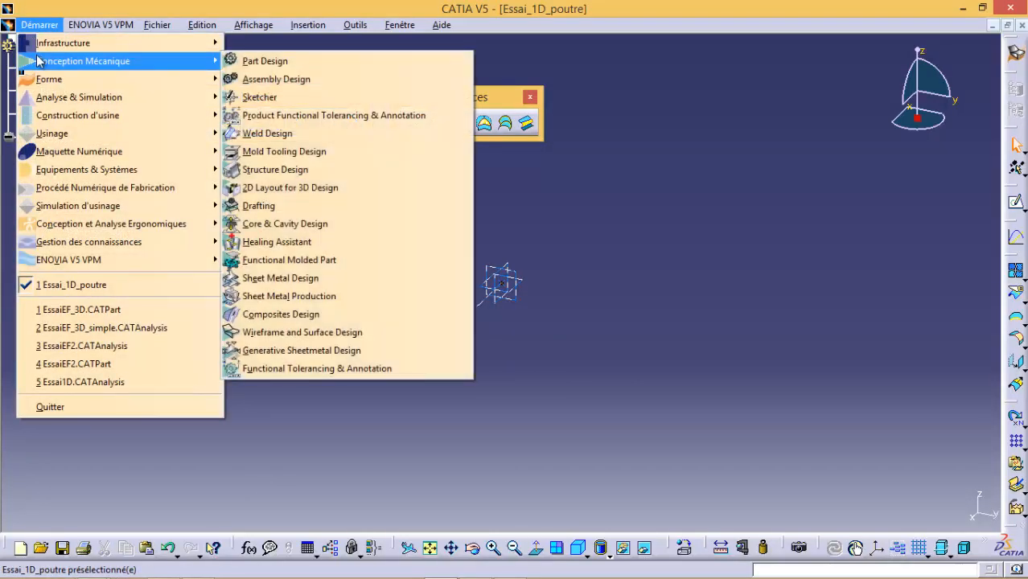
pyautogui.moveTo(37, 97)
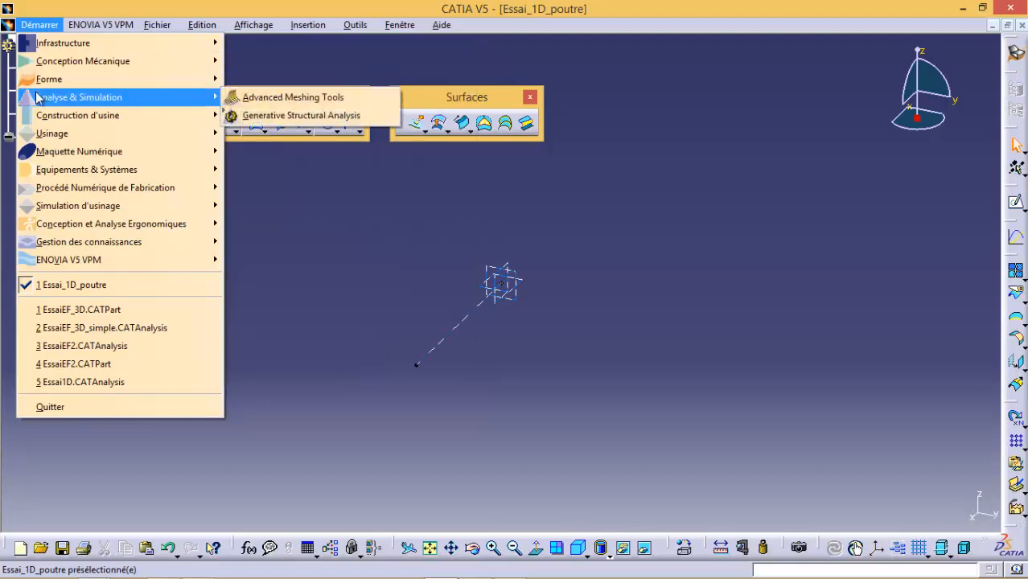
pyautogui.click(265, 98)
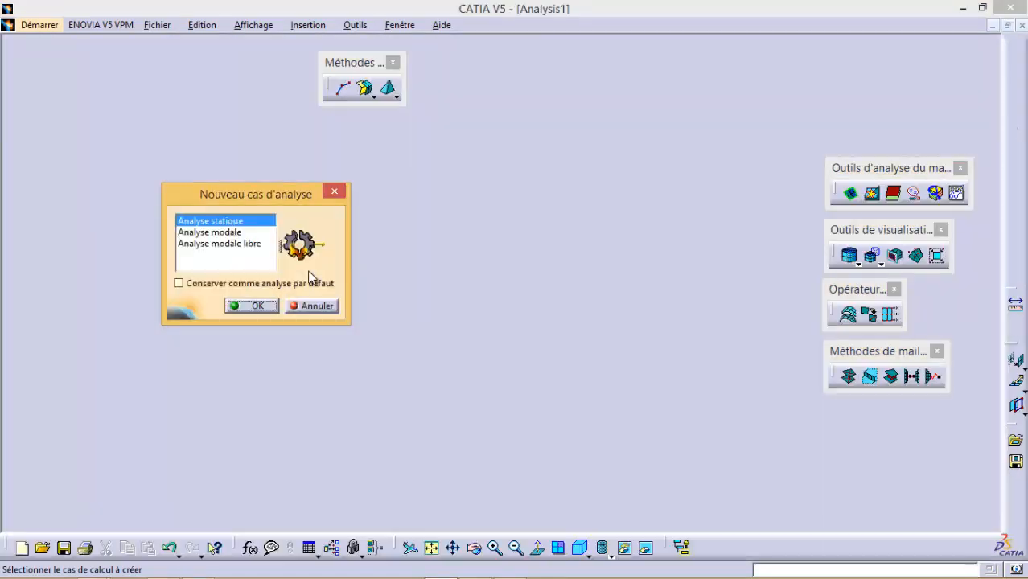
pyautogui.click(249, 307)
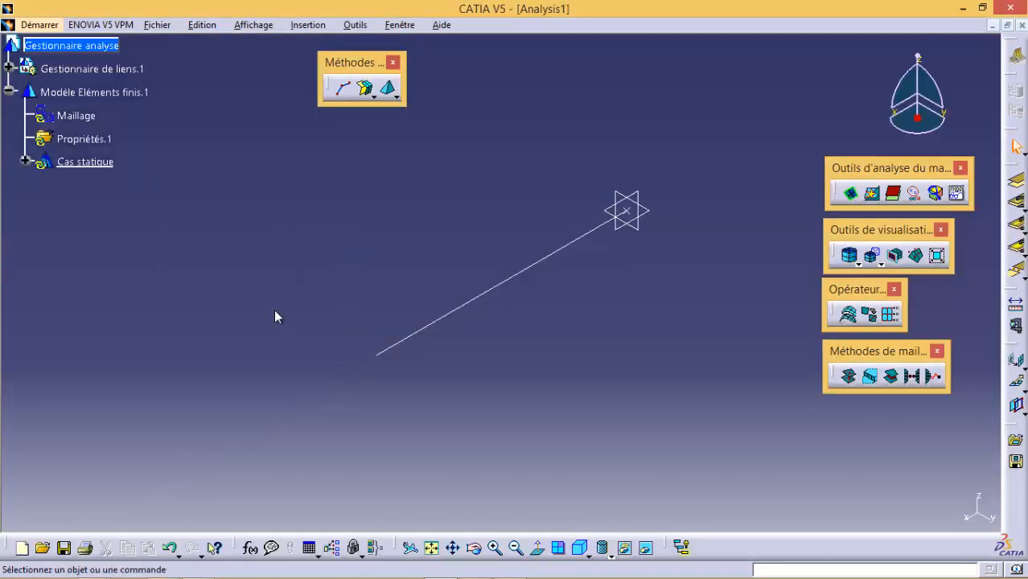
# Step: Create a beam mesh (Maillage Poutre) on the 100 mm line with linear elements and an element size of 2 mm
pyautogui.click(344, 90)
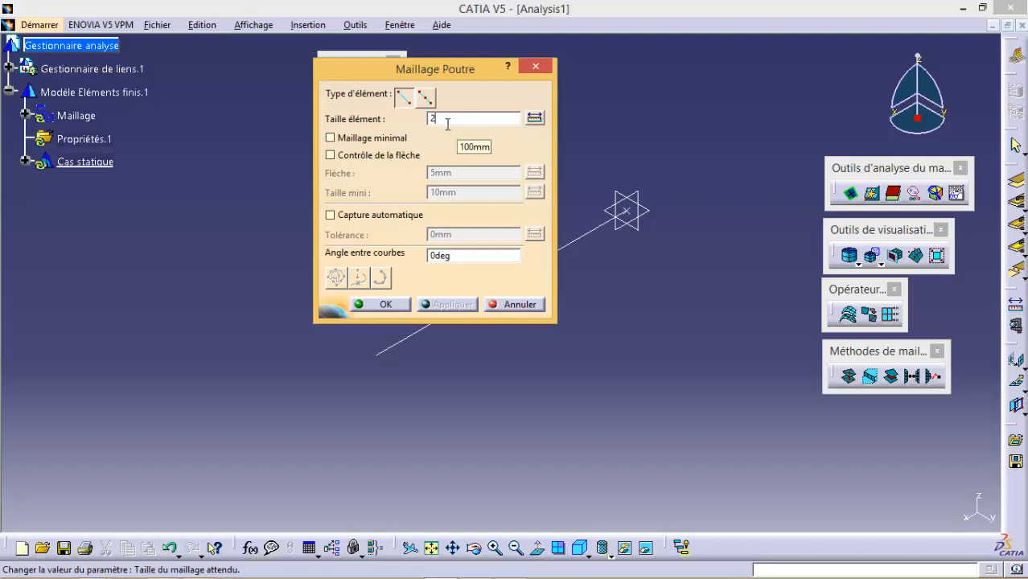
pyautogui.click(597, 229)
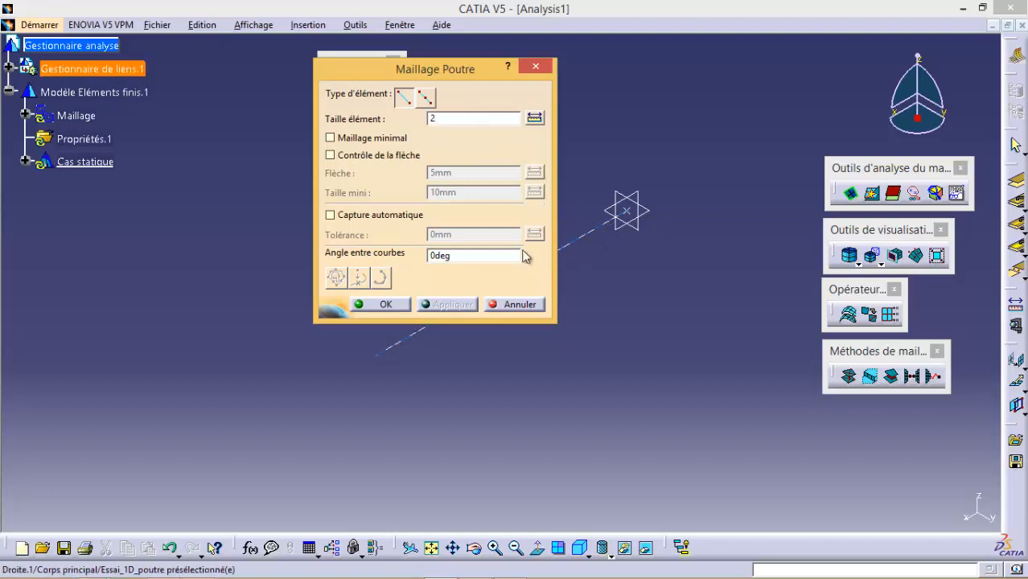
pyautogui.click(370, 303)
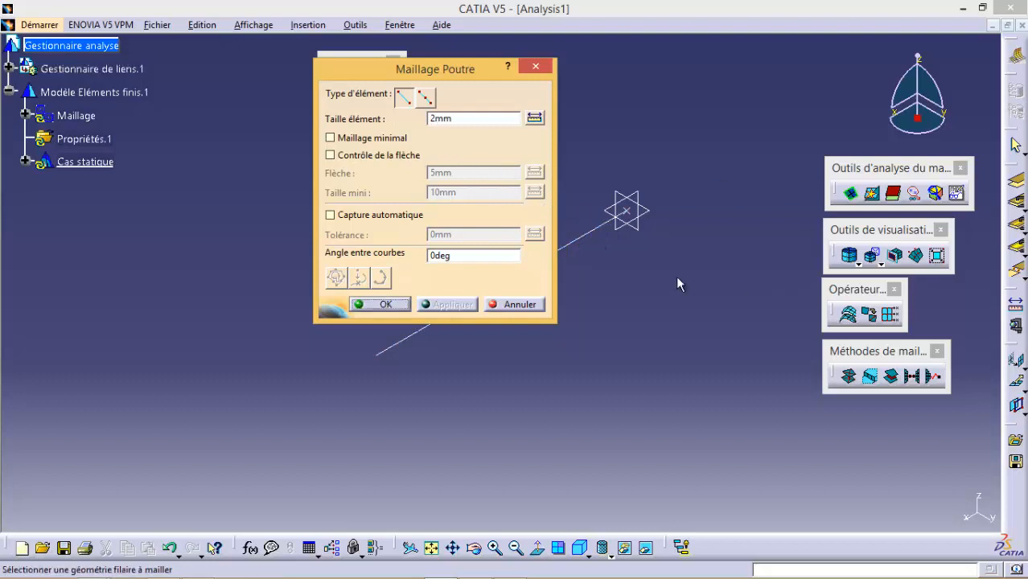
pyautogui.click(590, 233)
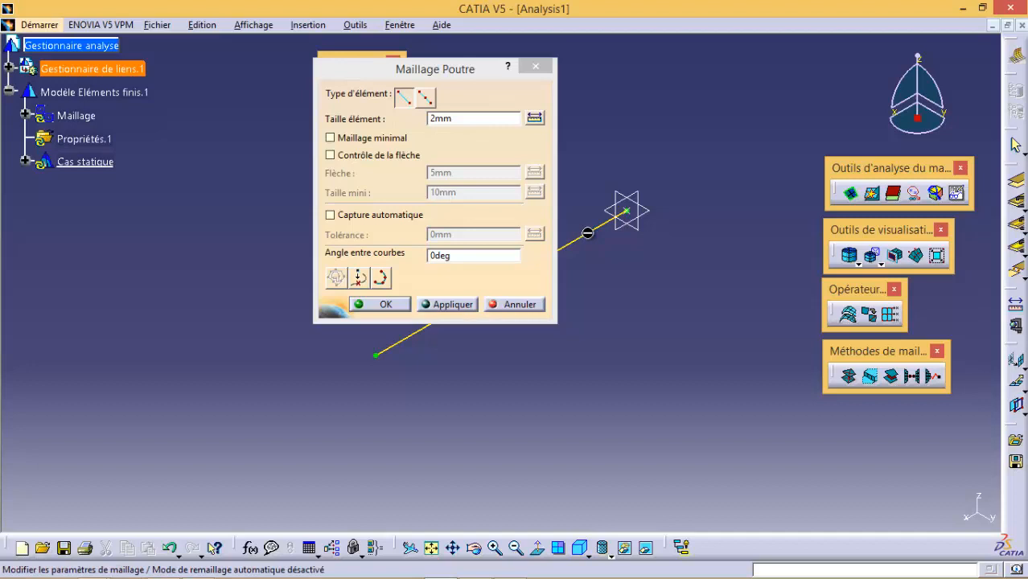
pyautogui.click(455, 307)
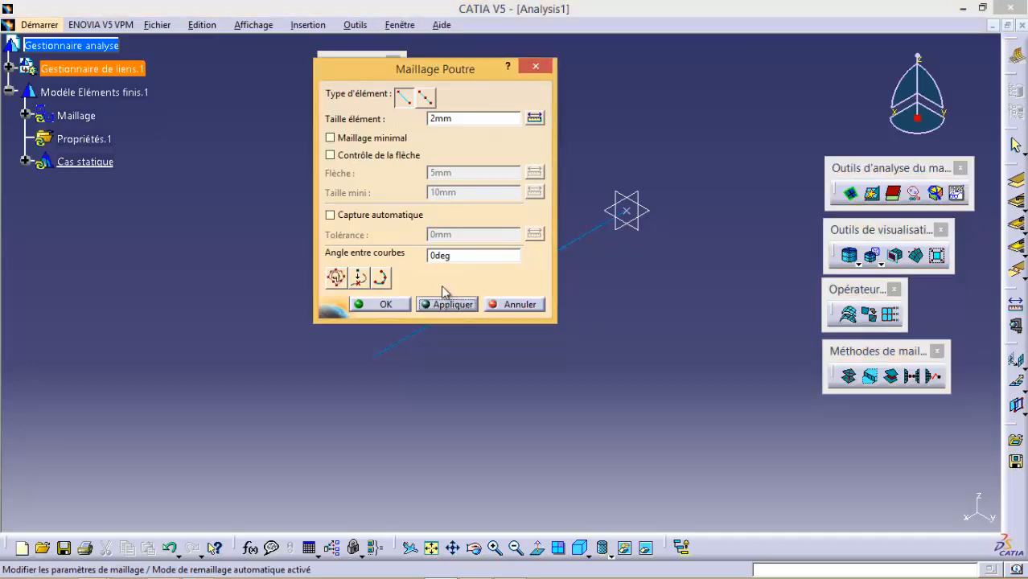
pyautogui.click(369, 305)
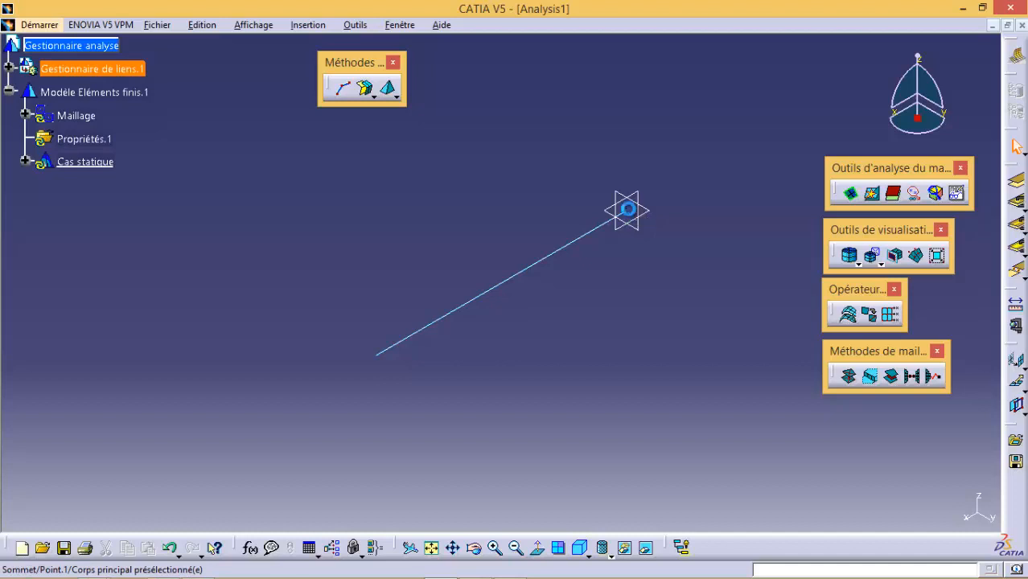
# Step: Hide the point at the line's origin and switch to the Generative Structural Analysis workbench, expanding the Maillage node in the tree
pyautogui.rightClick(628, 209)
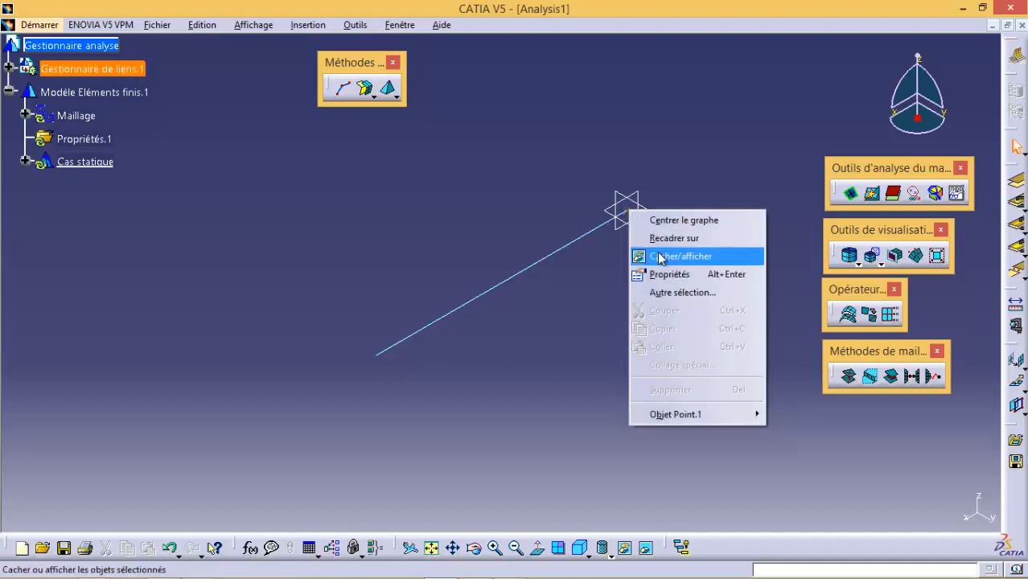
pyautogui.click(585, 299)
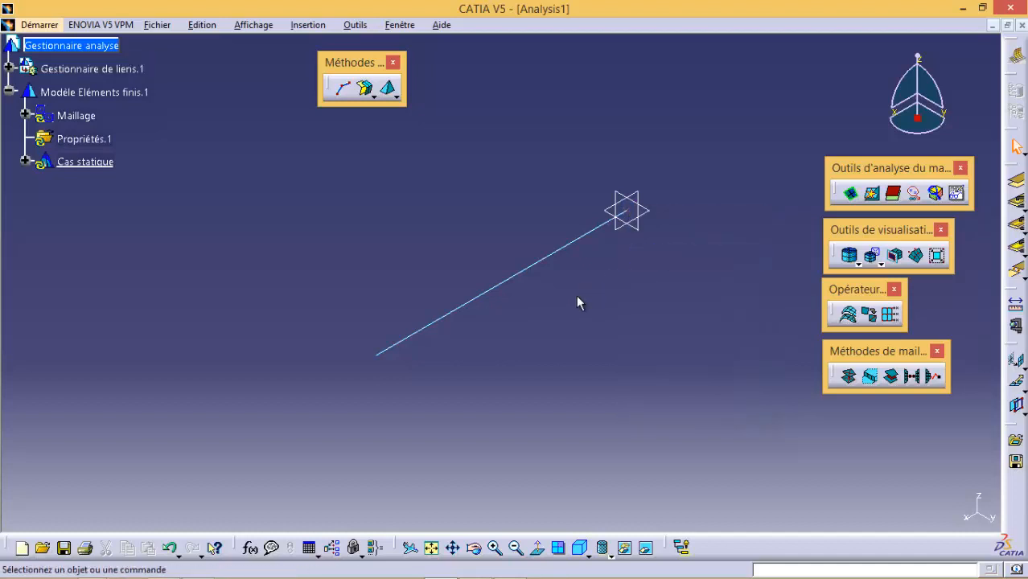
pyautogui.click(40, 25)
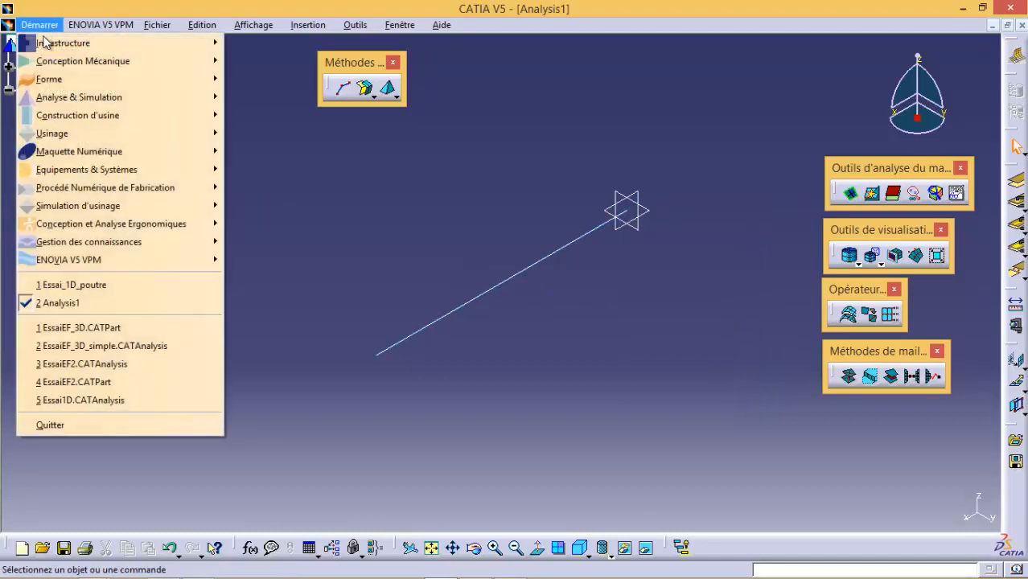
pyautogui.moveTo(70, 98)
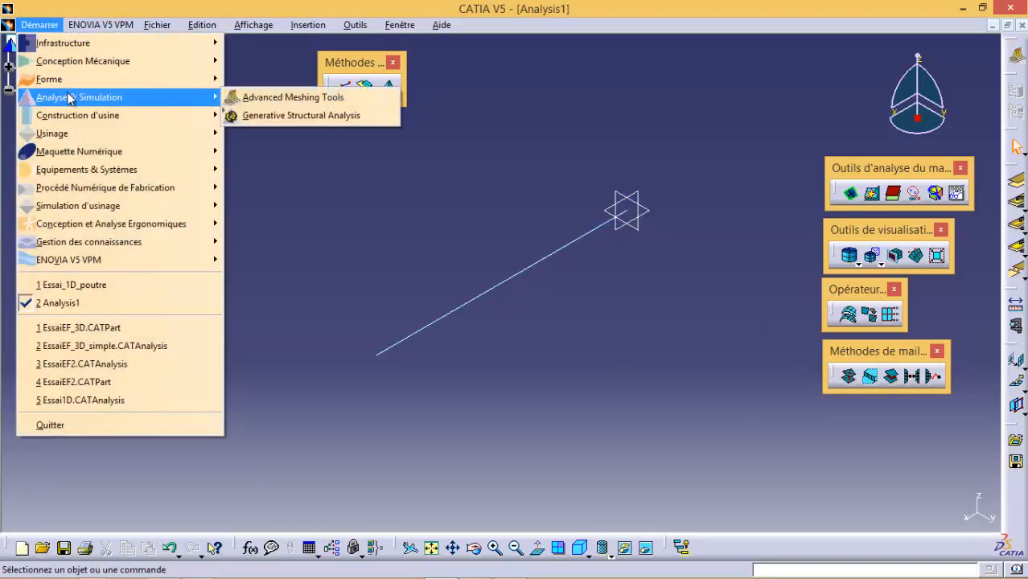
pyautogui.click(259, 118)
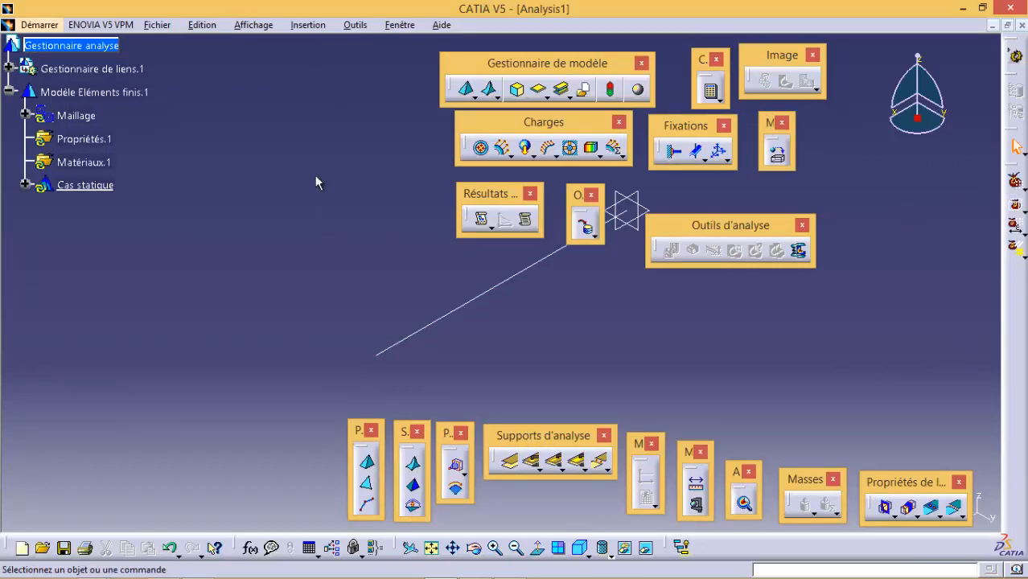
pyautogui.click(24, 115)
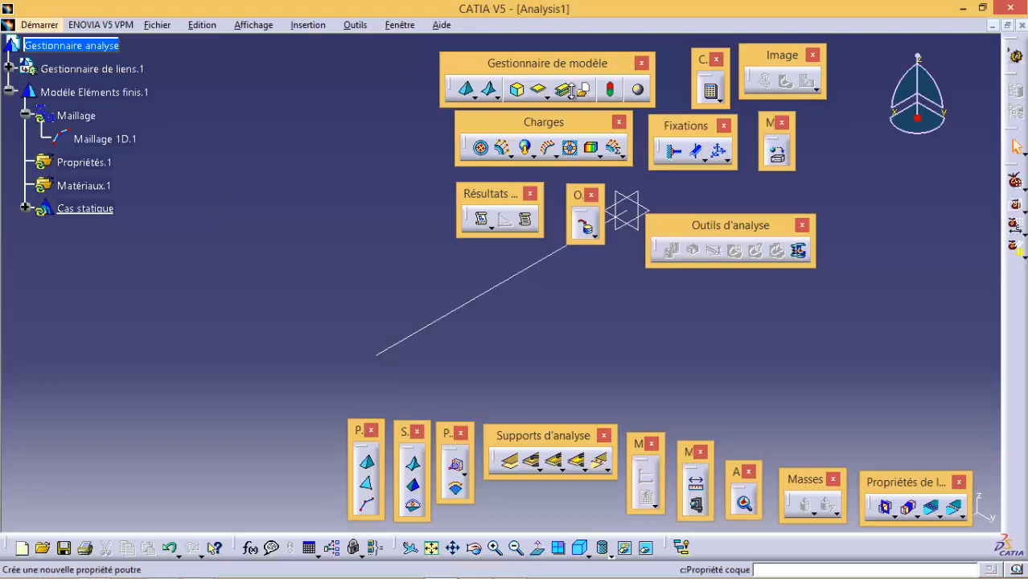
# Step: Start a 1D property supported on the line, of type Poutre rectangulaire, with an origin reference plane as orientation geometry
pyautogui.click(561, 90)
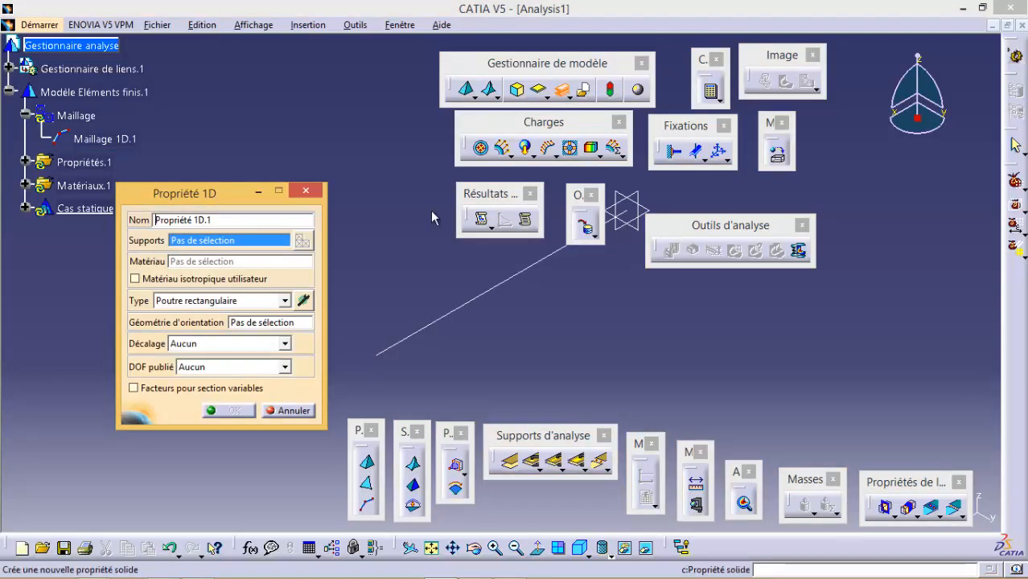
pyautogui.click(473, 297)
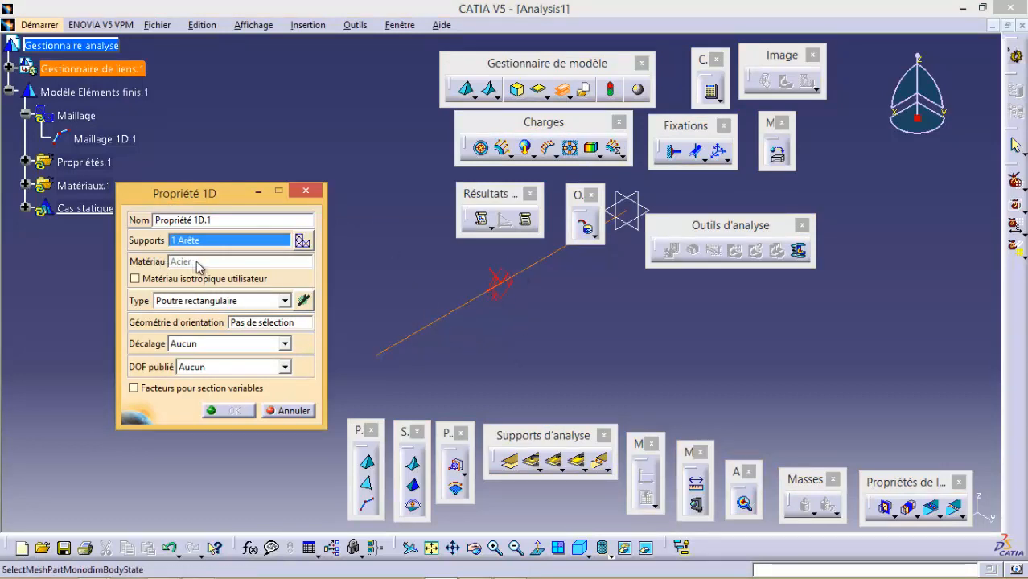
pyautogui.click(284, 300)
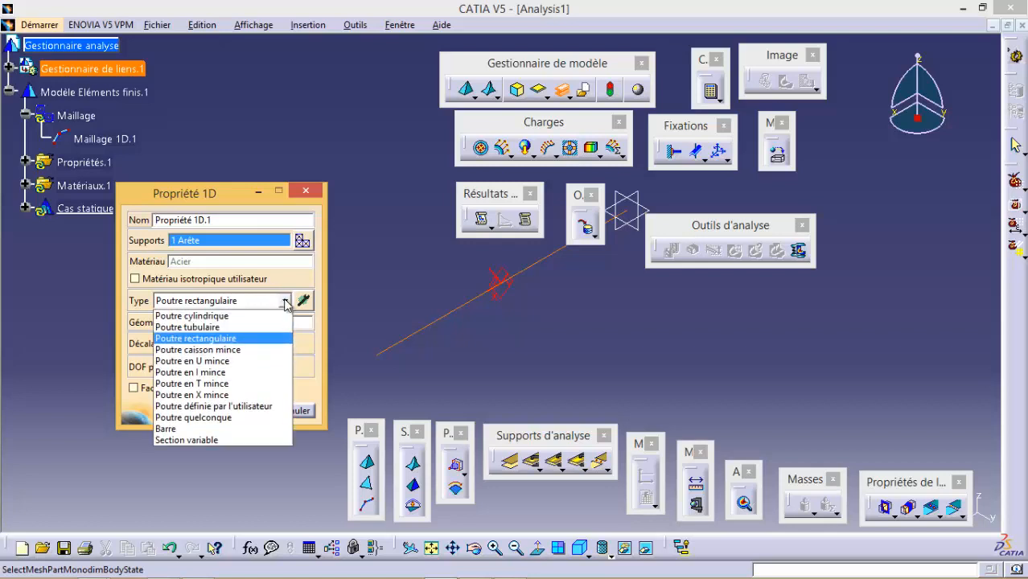
pyautogui.click(213, 338)
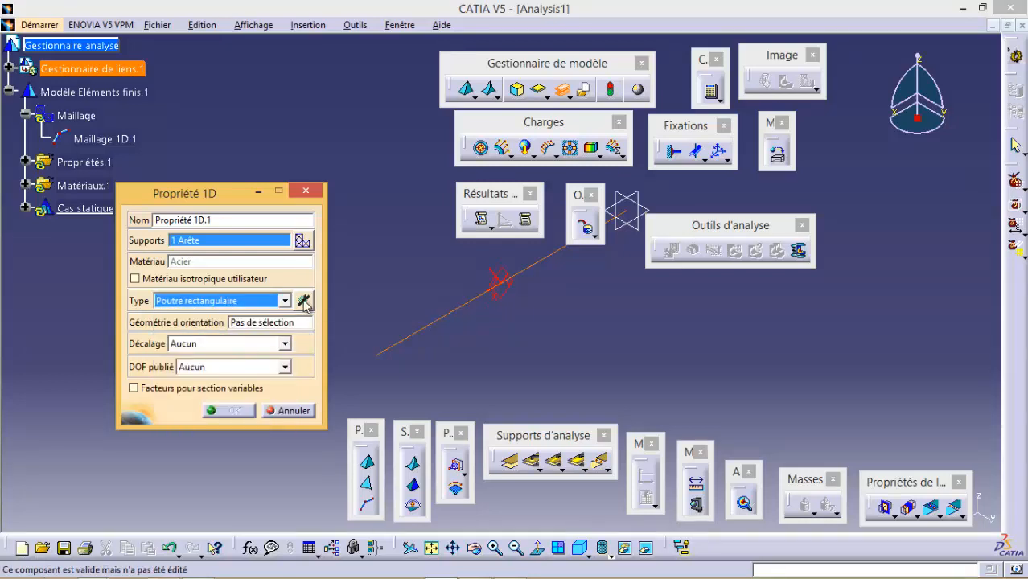
pyautogui.click(254, 322)
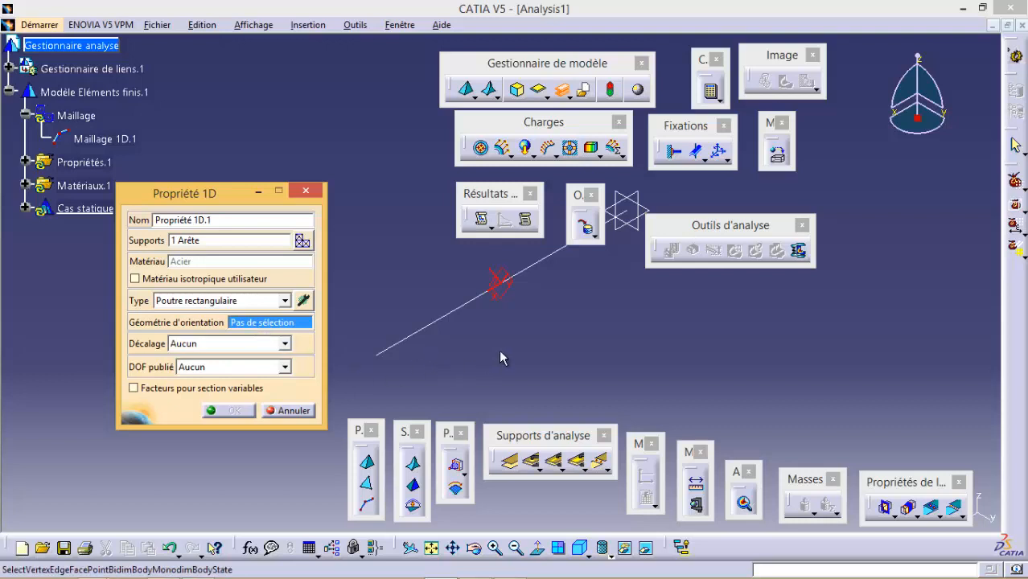
pyautogui.click(621, 219)
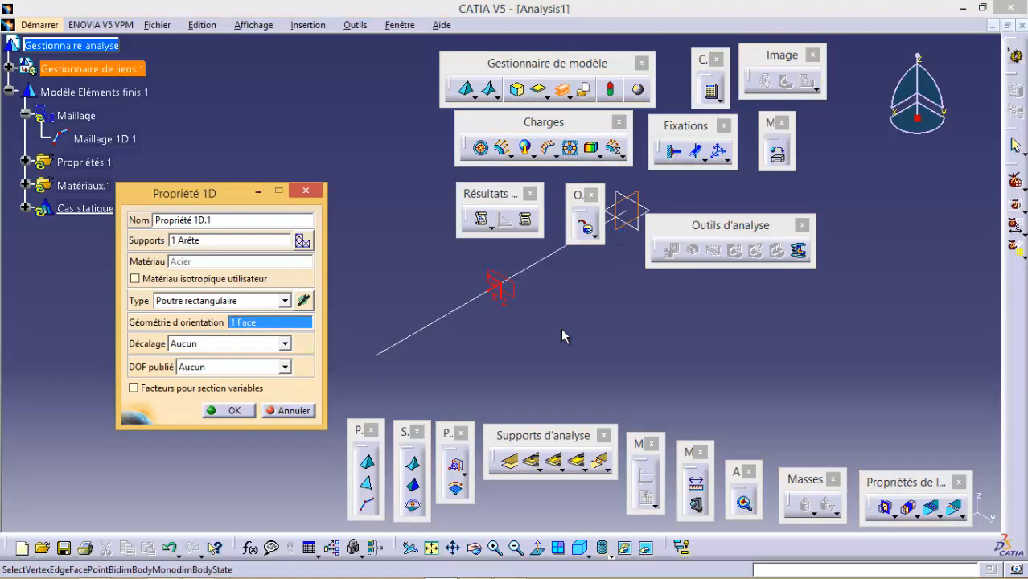
# Step: Define the rectangular beam section with Longueur (Y) 2 mm and Hauteur (Z) 5 mm, and complete the 1D property
pyautogui.click(303, 300)
pyautogui.moveTo(366, 276); pyautogui.dragTo(307, 222)
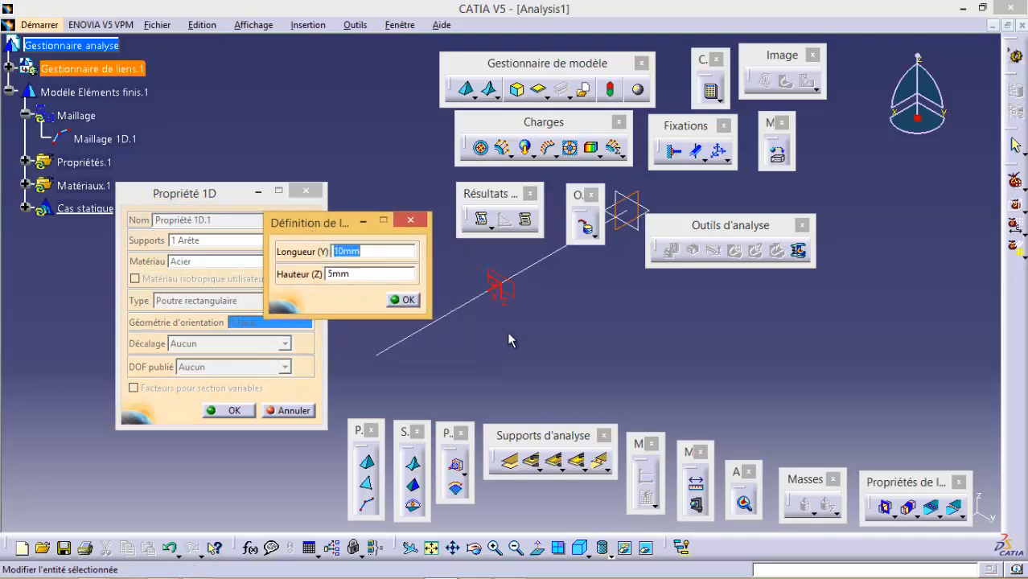
pyautogui.moveTo(506, 341); pyautogui.dragTo(506, 246, button='middle')
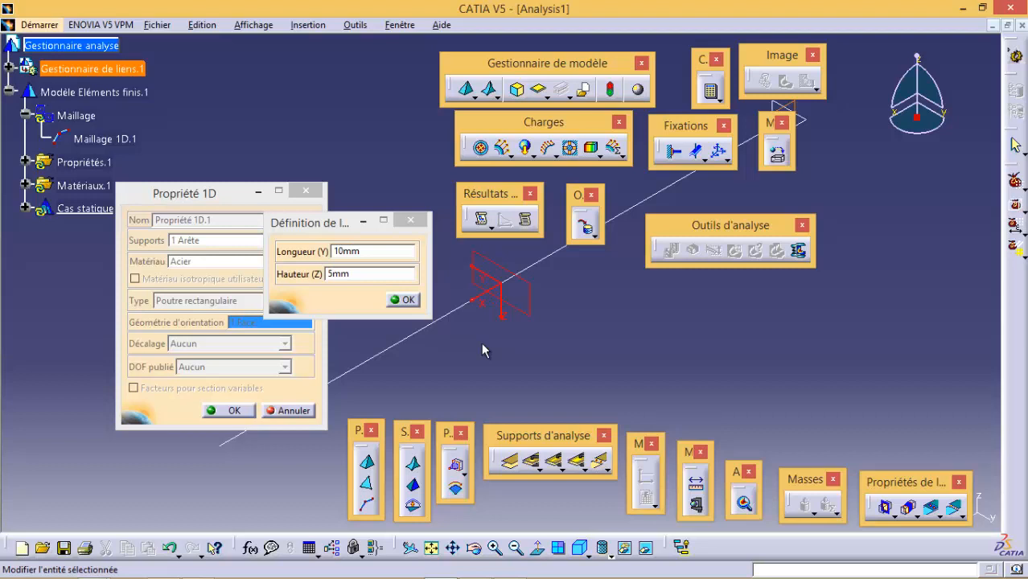
pyautogui.doubleClick(363, 251)
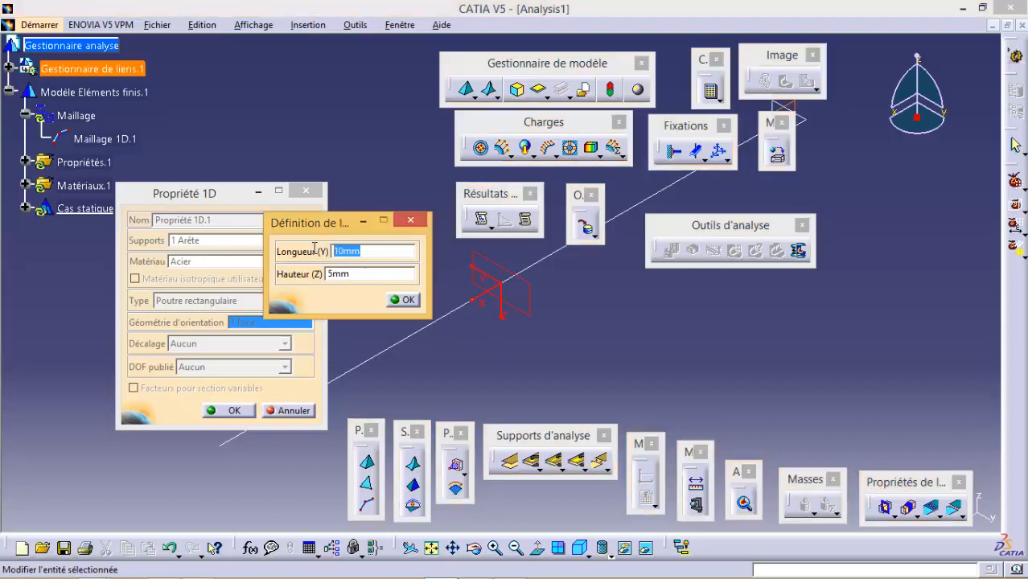
pyautogui.write('2')
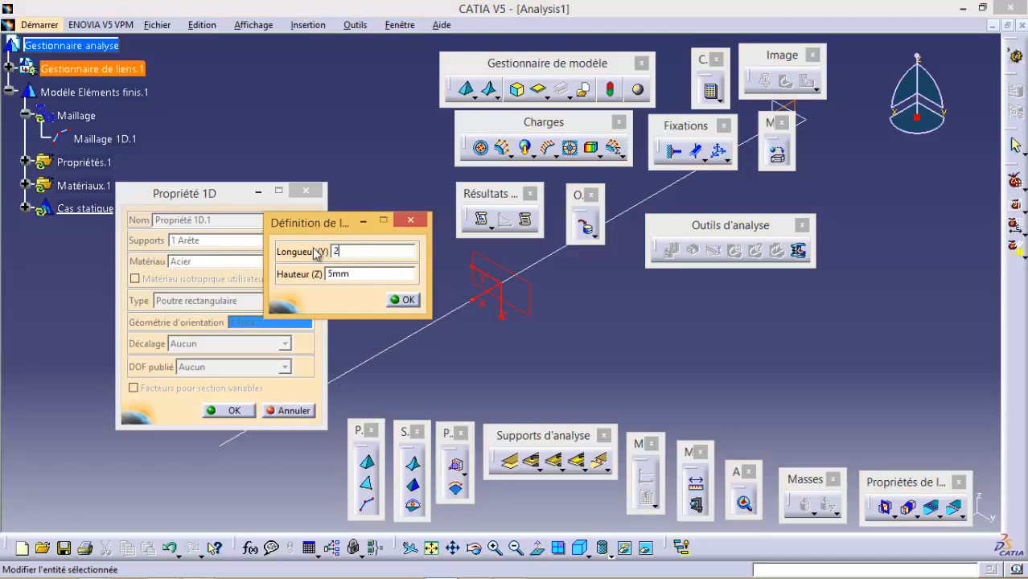
pyautogui.doubleClick(362, 274)
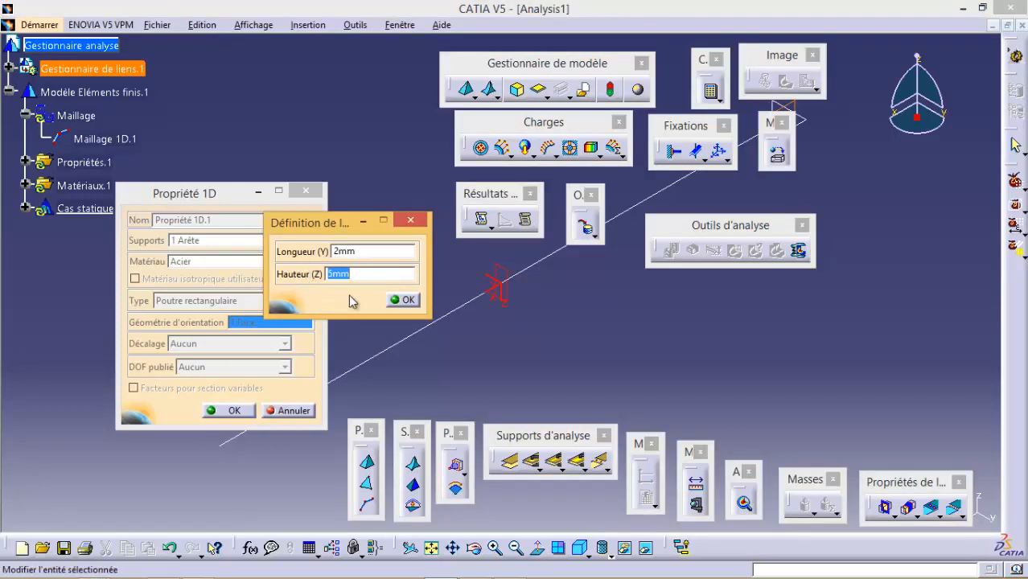
pyautogui.write('5')
pyautogui.press('Return')
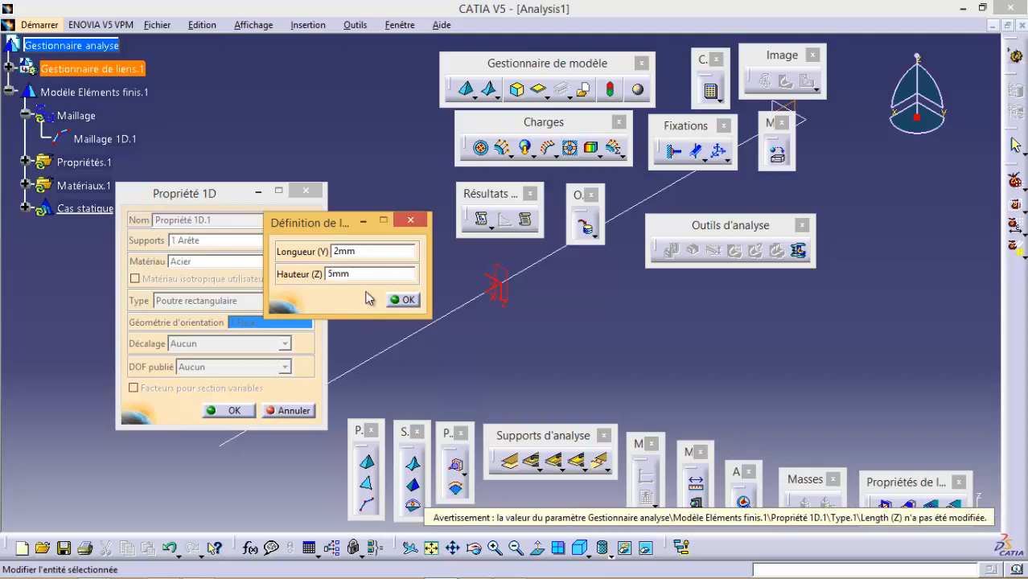
pyautogui.click(402, 299)
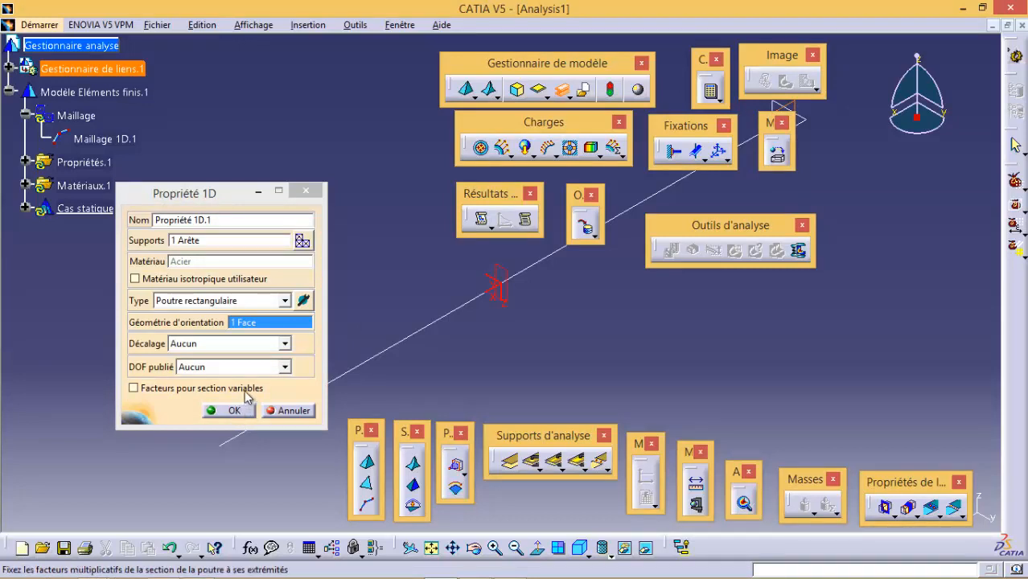
pyautogui.click(233, 411)
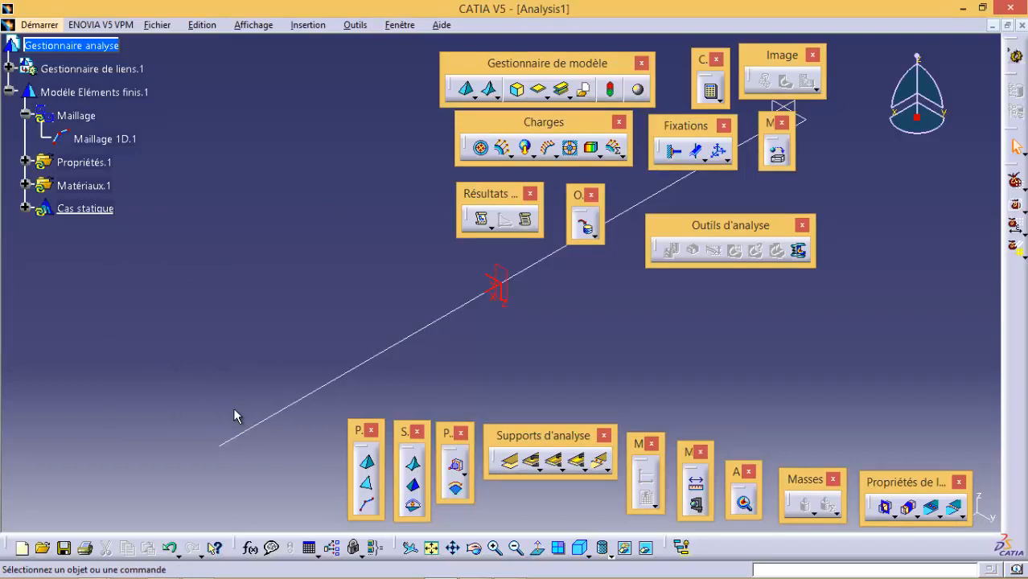
# Step: Apply a clamp (Encastrement) to the line's end vertex at the origin planes
pyautogui.moveTo(348, 311); pyautogui.dragTo(349, 339, button='middle')
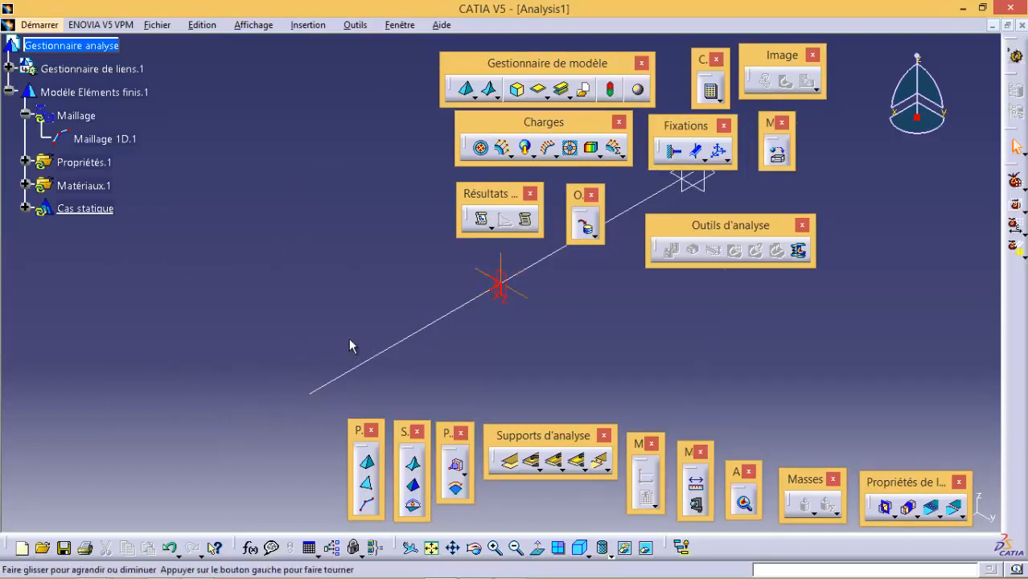
pyautogui.moveTo(374, 301); pyautogui.dragTo(227, 398, button='middle')
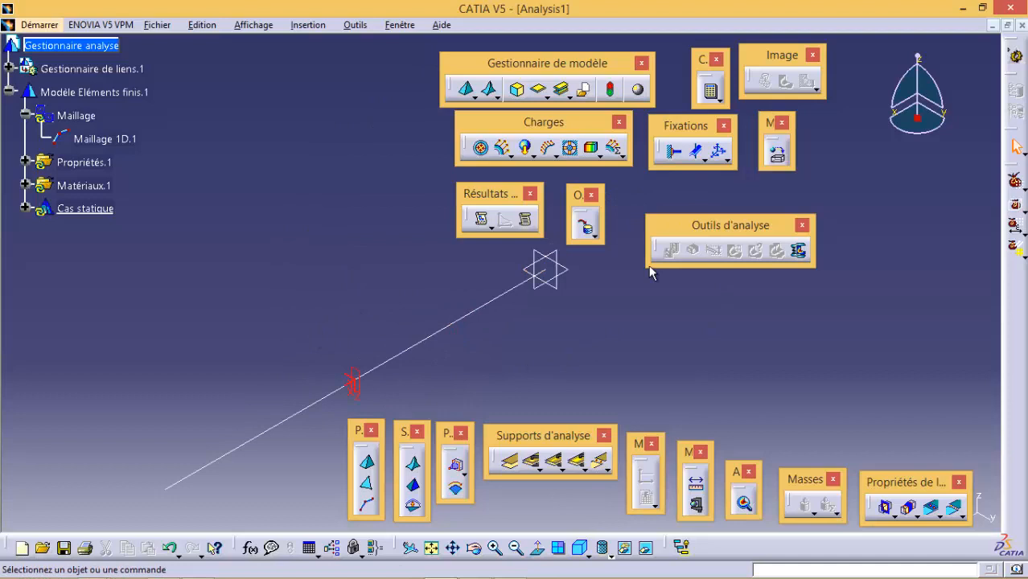
pyautogui.click(673, 152)
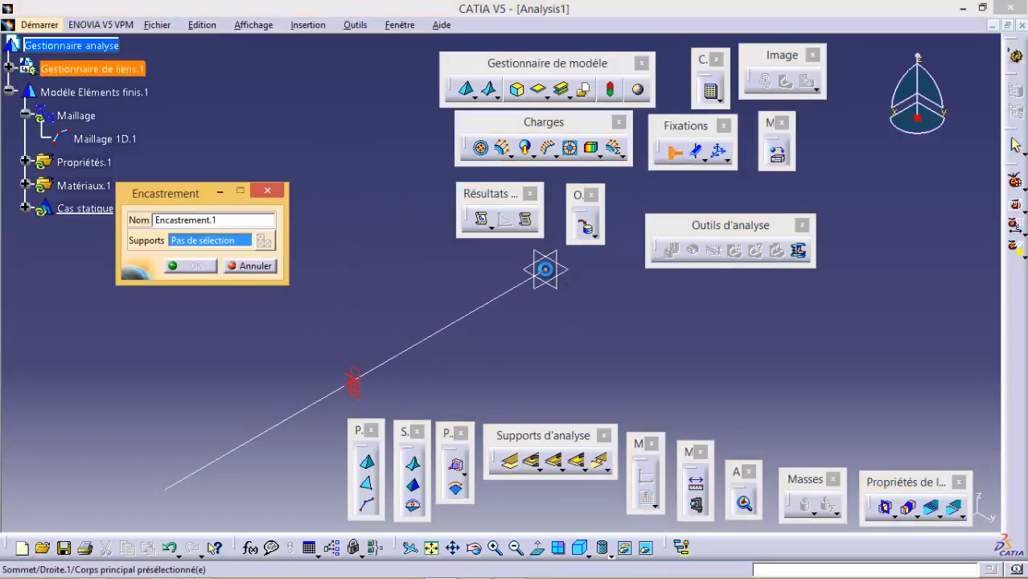
pyautogui.click(547, 270)
pyautogui.click(192, 266)
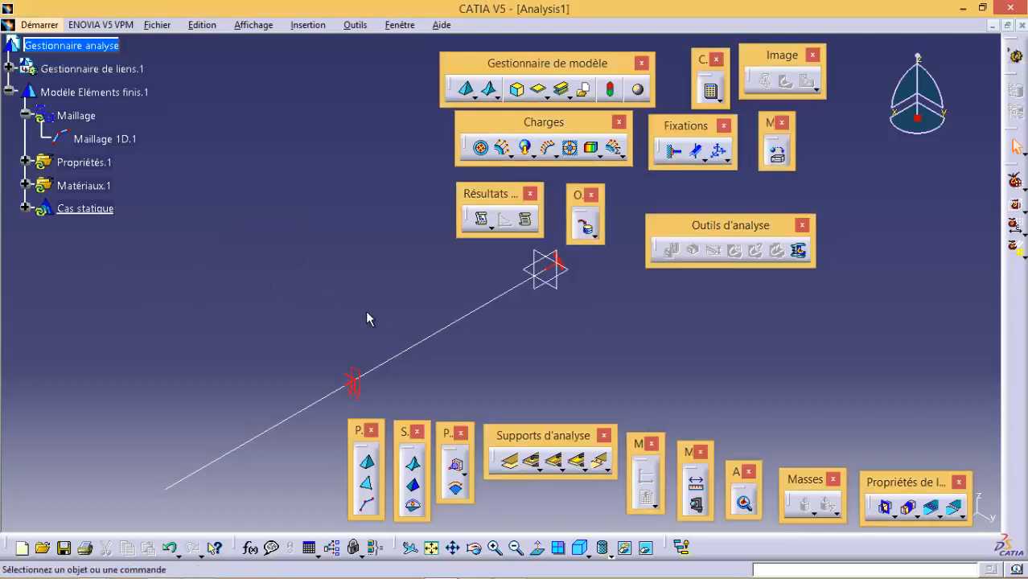
# Step: Apply a distributed force of -1000 N along global Z to the vertex at the line's free end
pyautogui.moveTo(270, 345); pyautogui.dragTo(433, 241, button='middle')
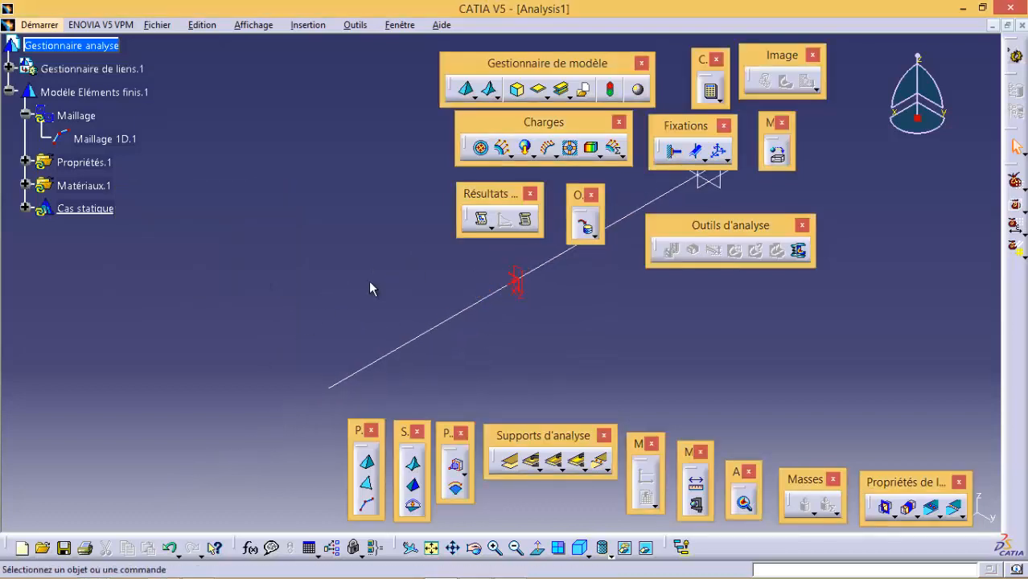
pyautogui.click(480, 146)
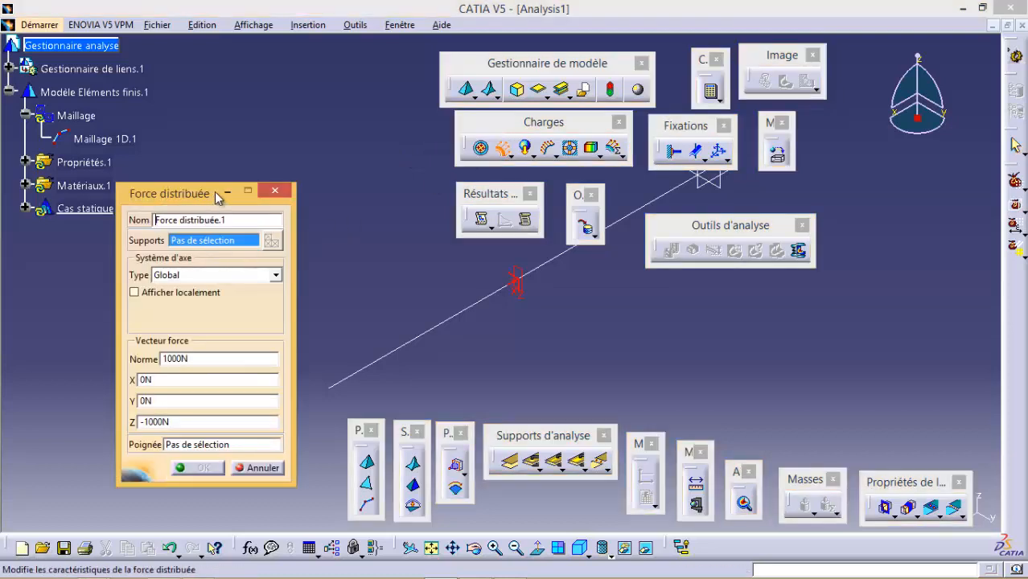
pyautogui.moveTo(215, 198); pyautogui.dragTo(272, 70)
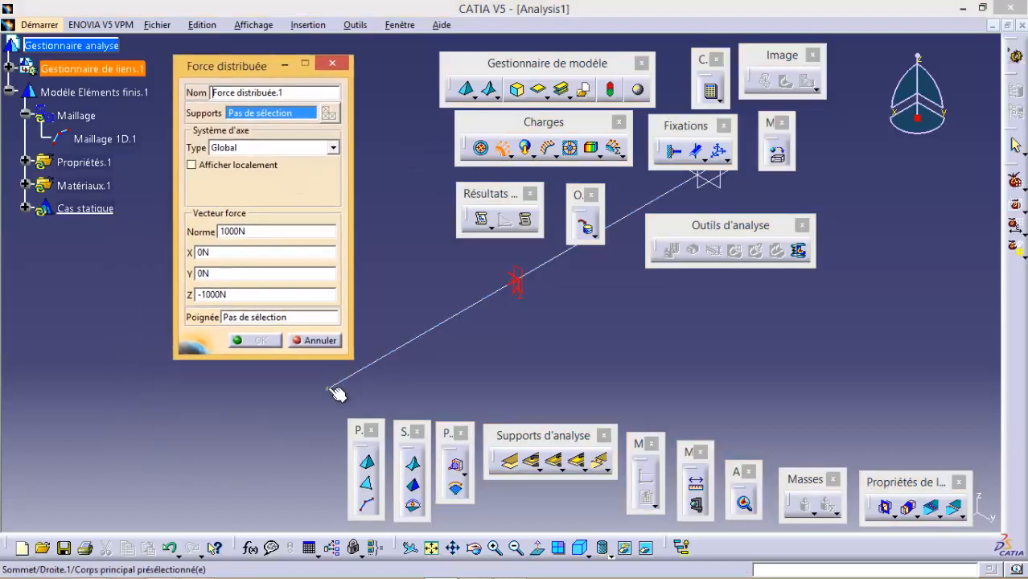
pyautogui.click(330, 390)
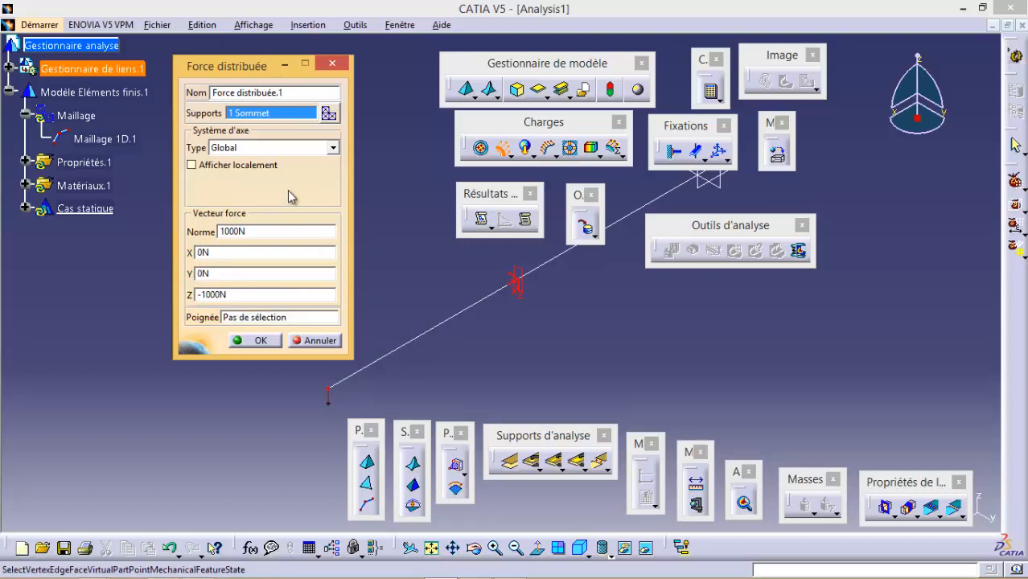
pyautogui.click(266, 343)
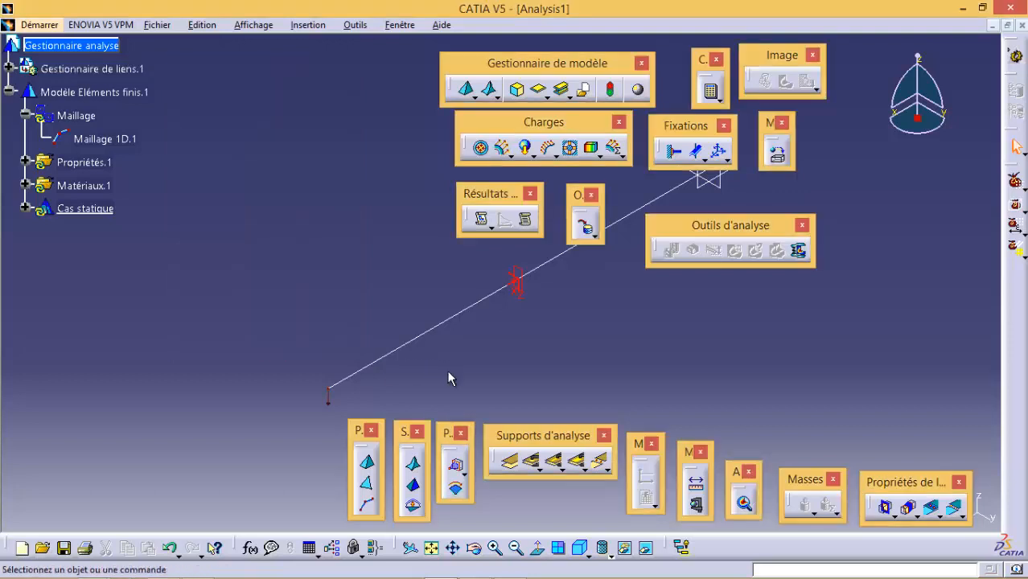
# Step: Compute the whole static case with the Tout option and accept the resource estimate to continue the calculation
pyautogui.moveTo(530, 351); pyautogui.dragTo(295, 308, button='middle')
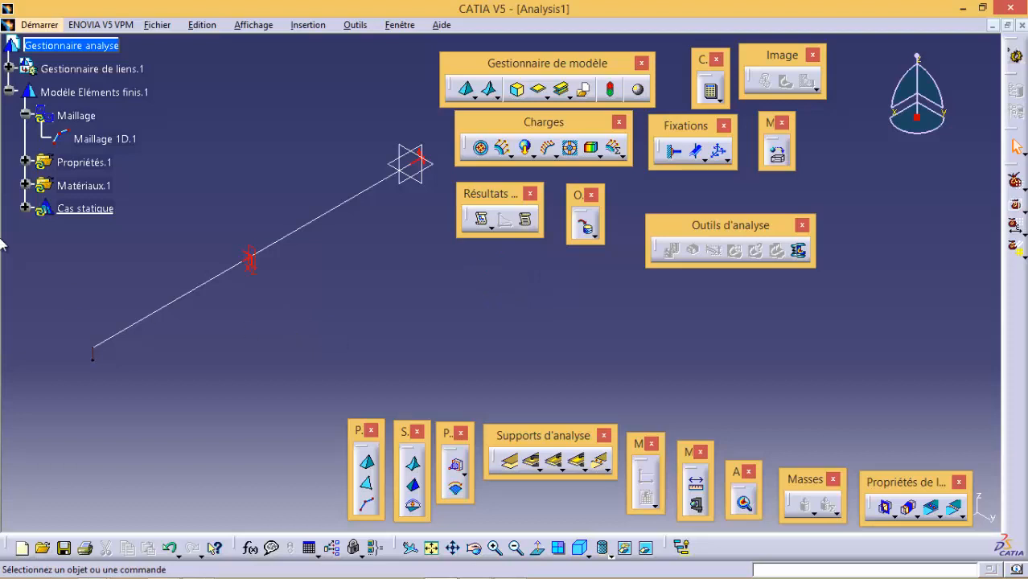
pyautogui.click(25, 208)
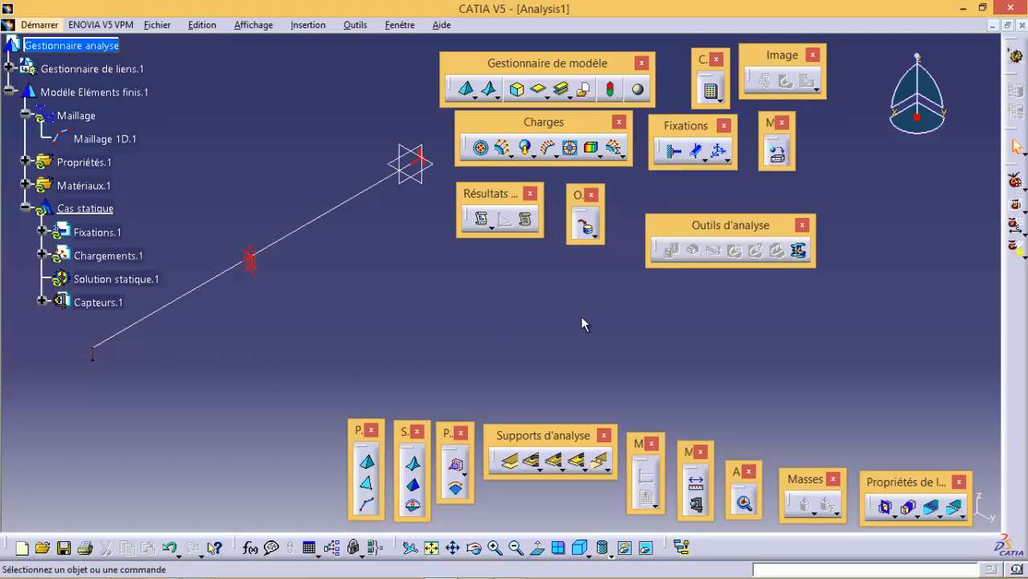
pyautogui.click(712, 94)
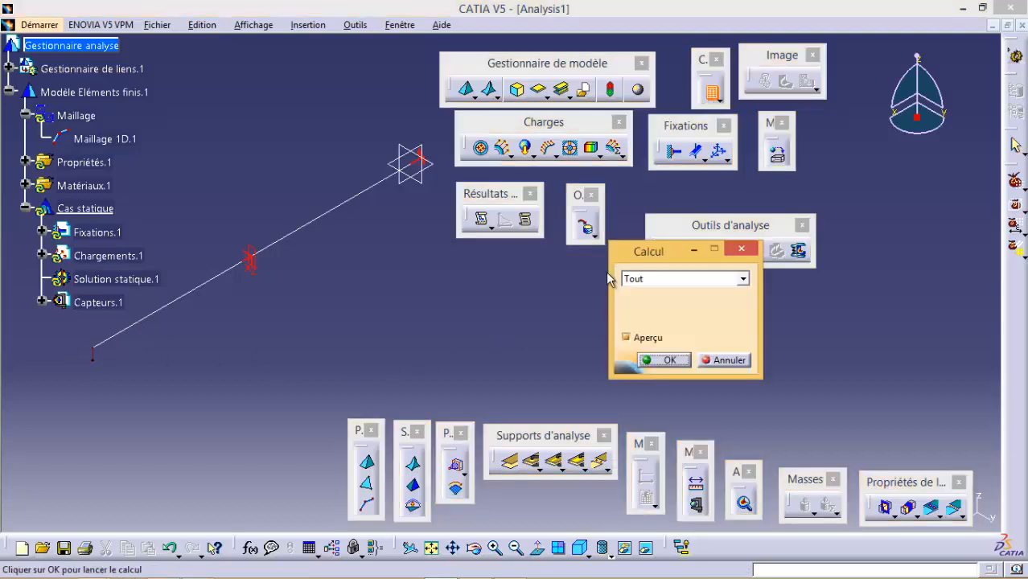
pyautogui.click(660, 360)
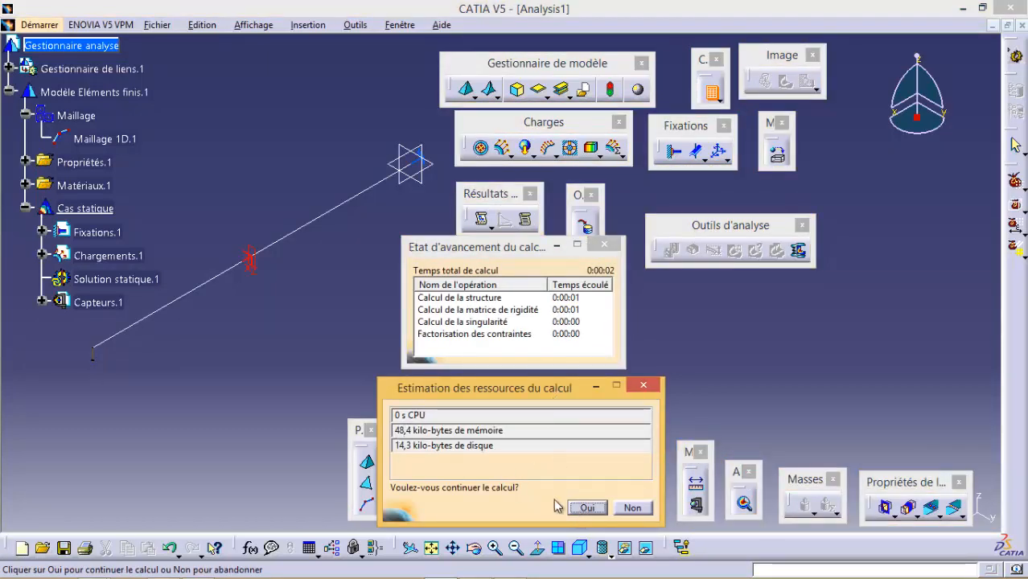
pyautogui.click(587, 507)
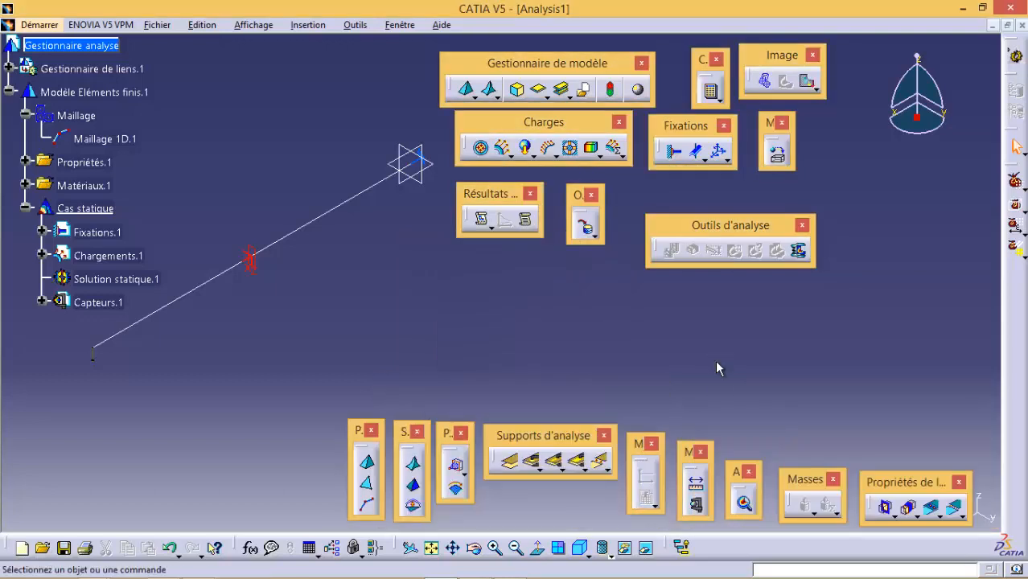
# Step: Generate the deformed mesh image of the static solution and examine the beam's loaded end up close
pyautogui.click(764, 81)
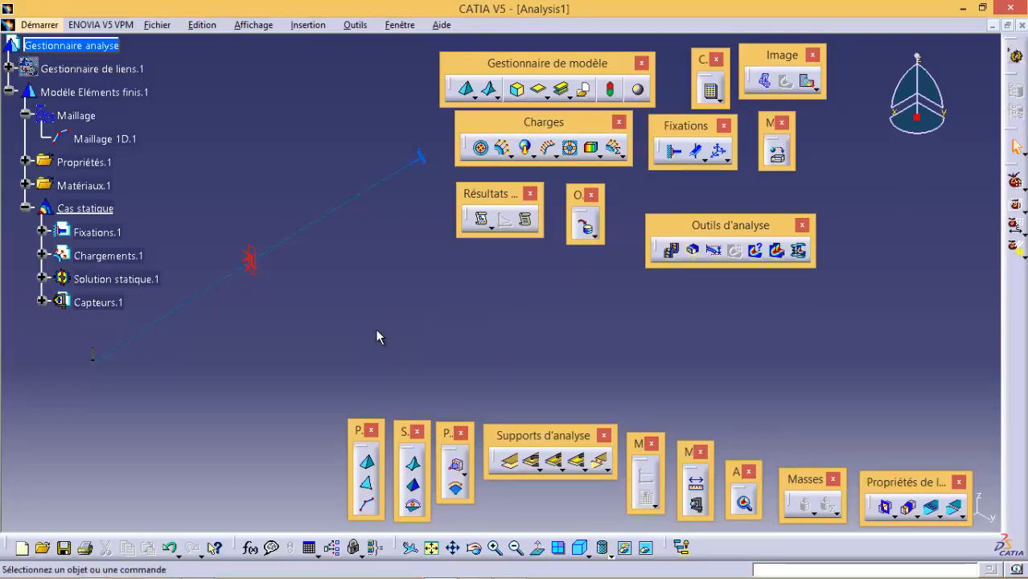
pyautogui.keyDown('ctrl'); pyautogui.moveTo(197, 352); pyautogui.dragTo(199, 309, button='middle'); pyautogui.keyUp('ctrl')
pyautogui.moveTo(93, 361); pyautogui.dragTo(459, 287, button='middle')
pyautogui.keyDown('ctrl'); pyautogui.moveTo(266, 352); pyautogui.dragTo(279, 306, button='middle'); pyautogui.keyUp('ctrl')
pyautogui.moveTo(247, 337); pyautogui.dragTo(145, 365, button='middle')
pyautogui.moveTo(59, 388)
pyautogui.mouseDown(button='middle')
pyautogui.moveTo(59, 373)
pyautogui.moveTo(351, 333)
pyautogui.mouseUp(button='middle')
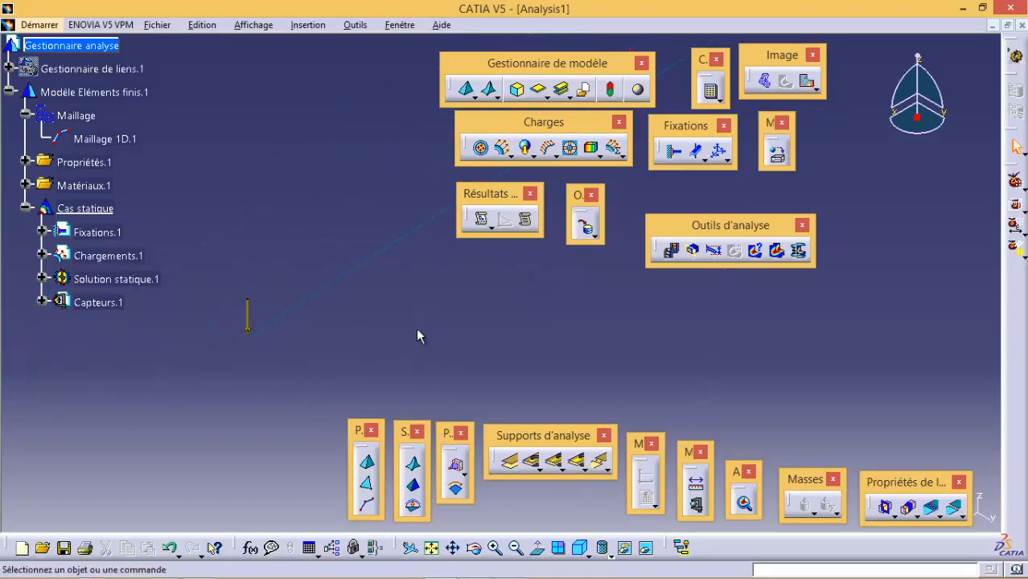
# Step: Create a nodal displacement image of the static solution and change its type from symbols to averaged iso with the Norme criterion
pyautogui.click(807, 83)
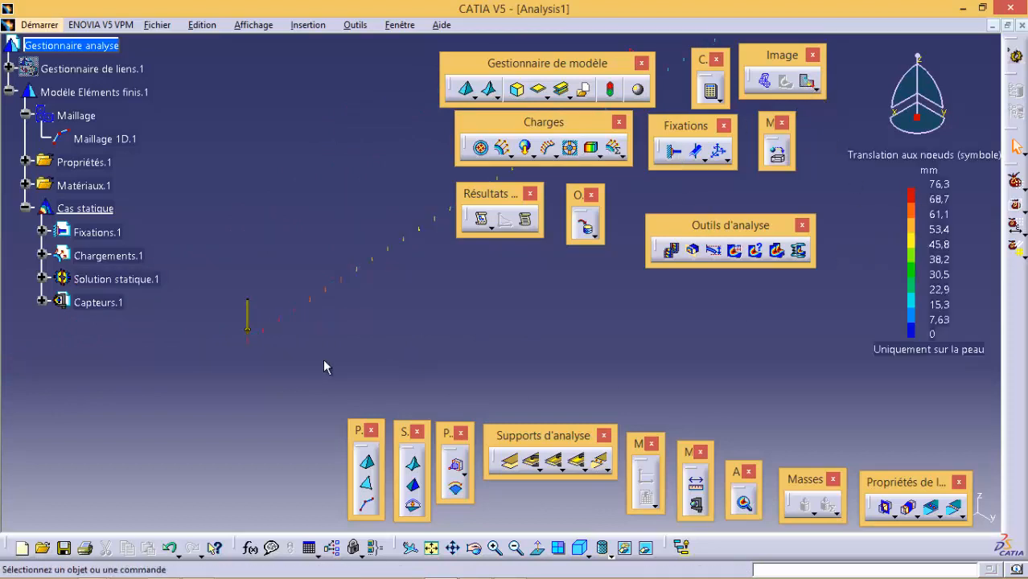
pyautogui.click(42, 279)
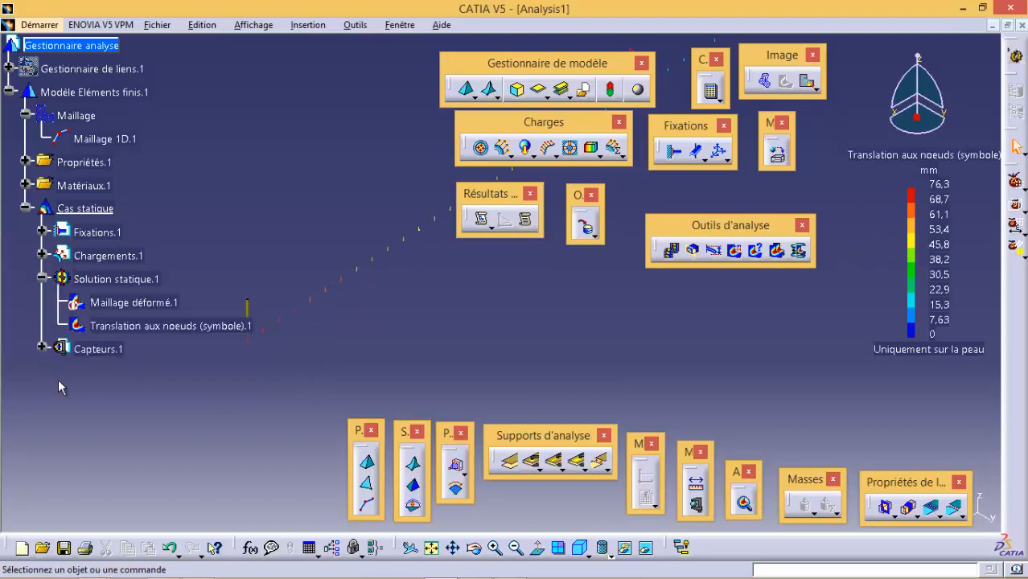
pyautogui.rightClick(152, 326)
pyautogui.doubleClick(152, 326)
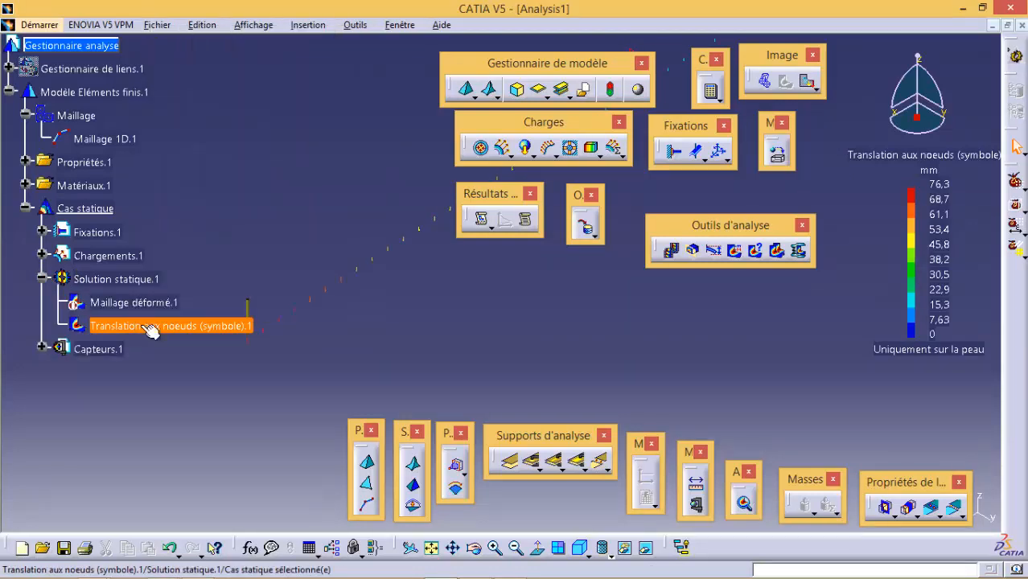
pyautogui.click(65, 337)
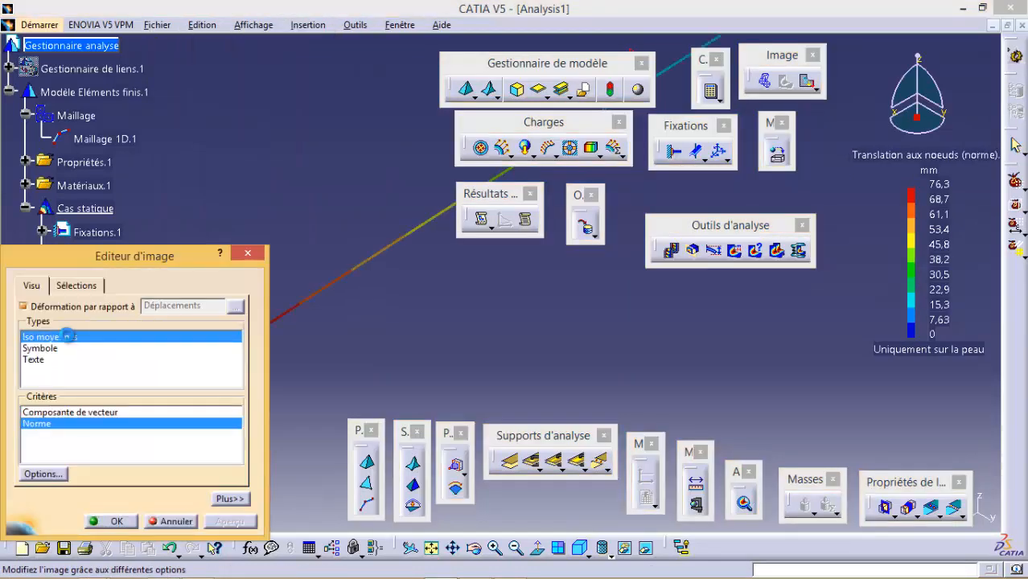
pyautogui.click(116, 521)
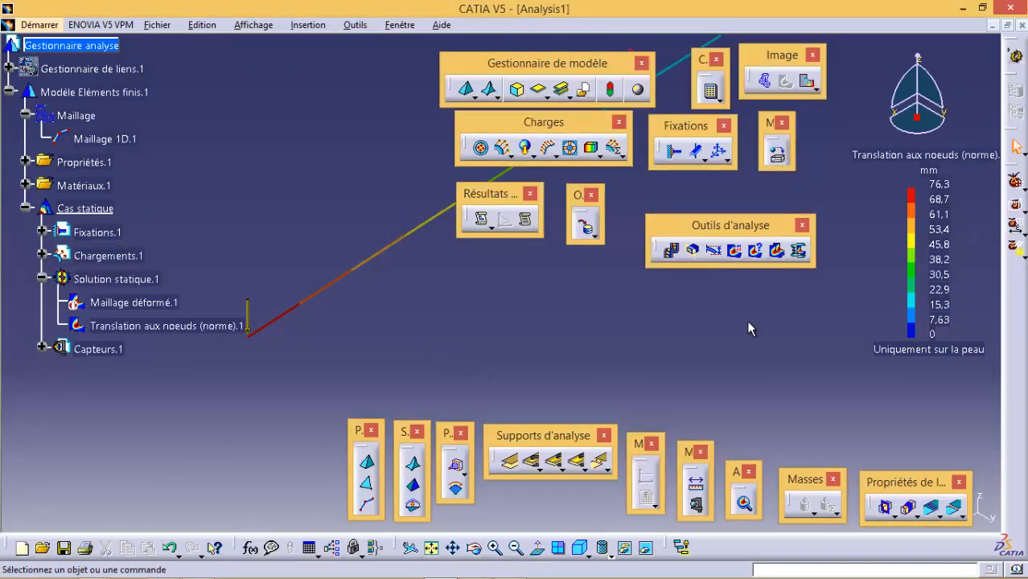
# Step: Animate the beam's nodal displacement result and watch its deformation
pyautogui.click(671, 251)
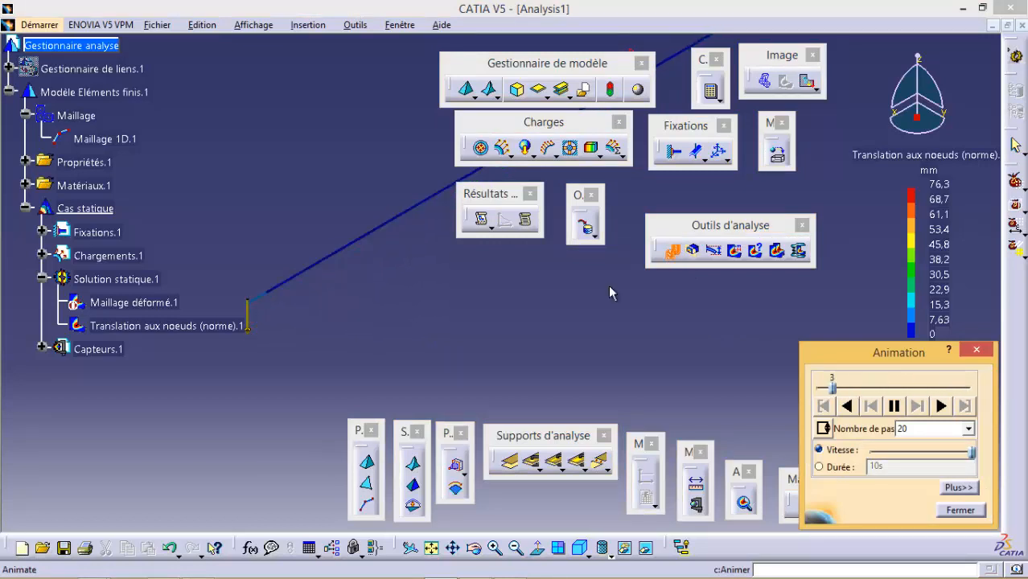
pyautogui.moveTo(469, 290); pyautogui.dragTo(469, 289, button='middle')
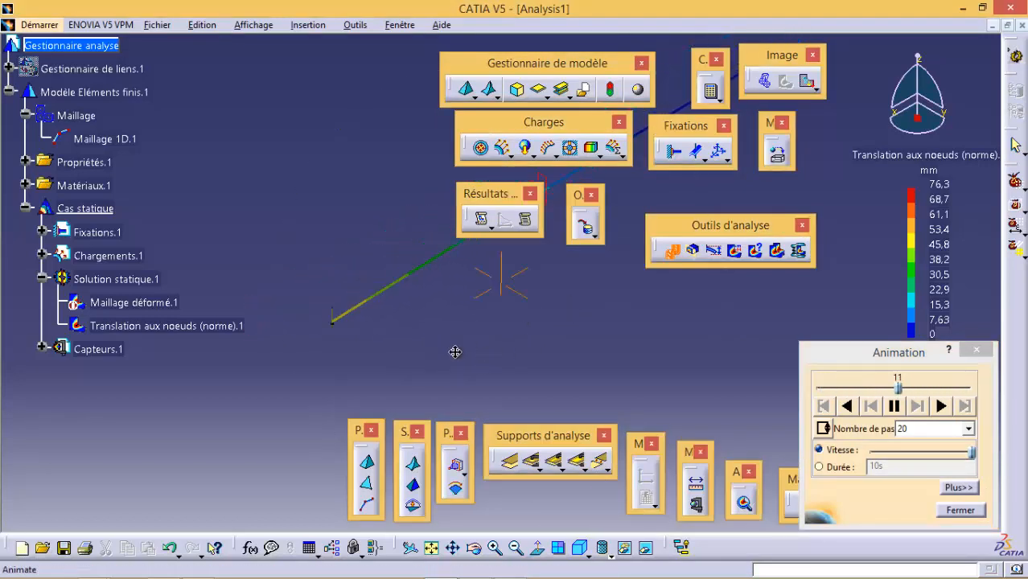